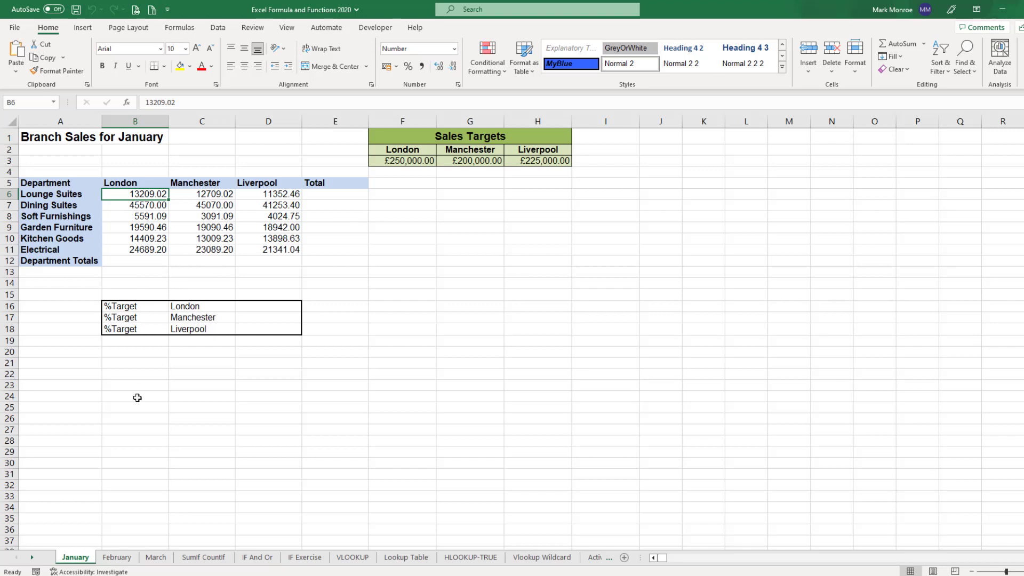
- Compare the January, February and March sheet layouts and examine January's Department Totals row, Total column and %Target cells
click(115, 558)
click(156, 558)
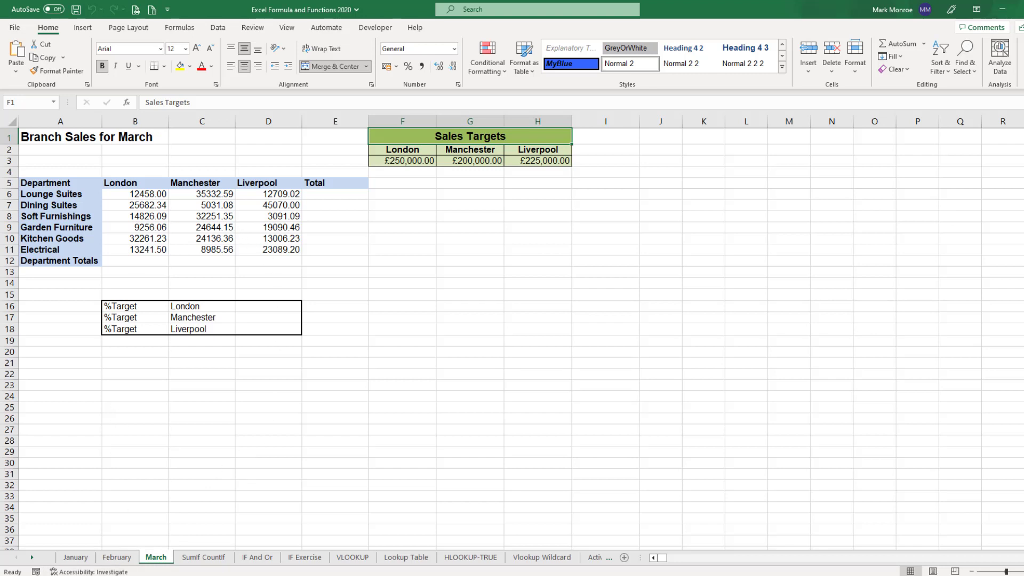
click(77, 558)
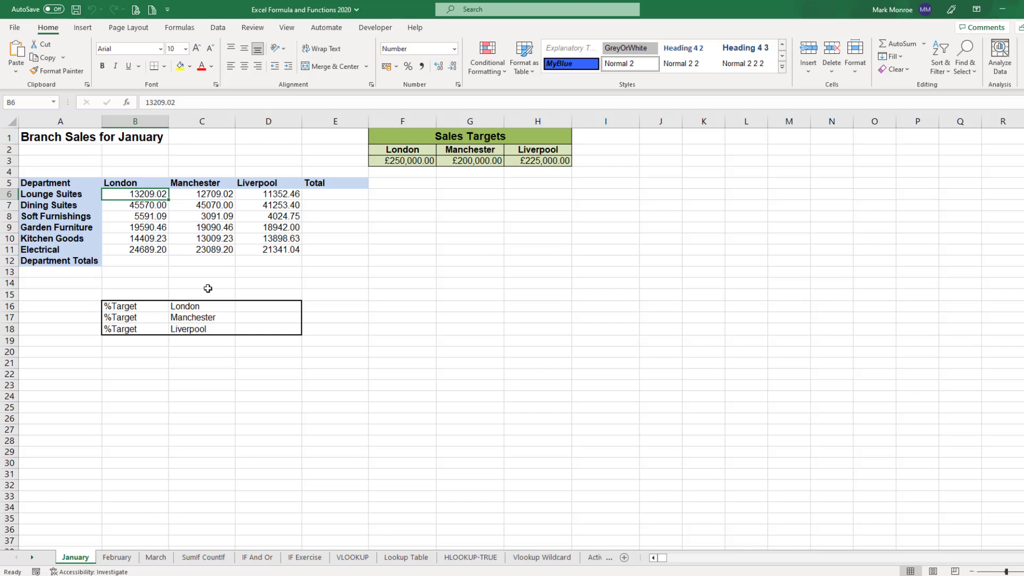
drag(144, 261, 260, 257)
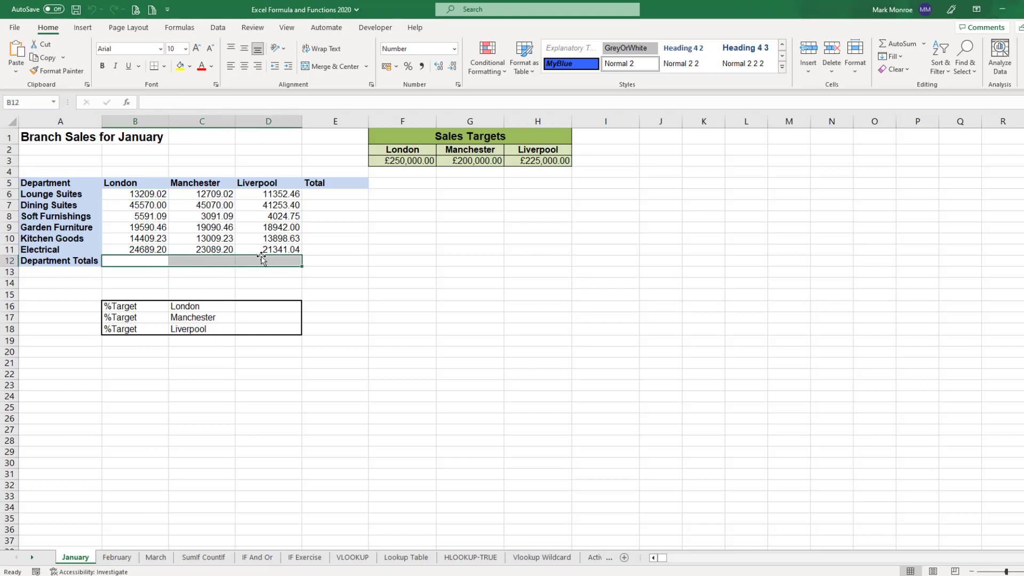
click(323, 200)
drag(323, 200, 318, 251)
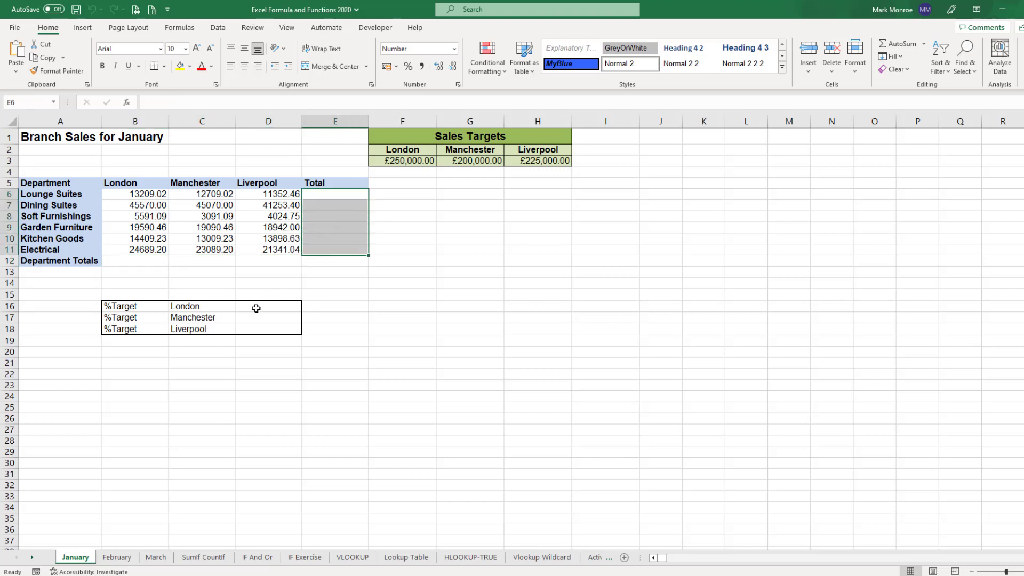
drag(256, 308, 253, 328)
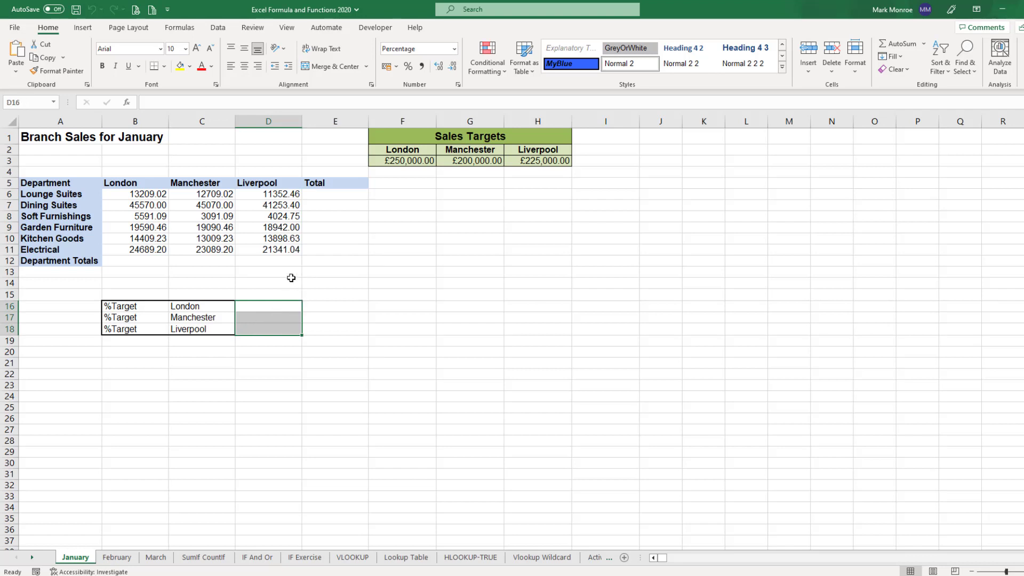
click(292, 280)
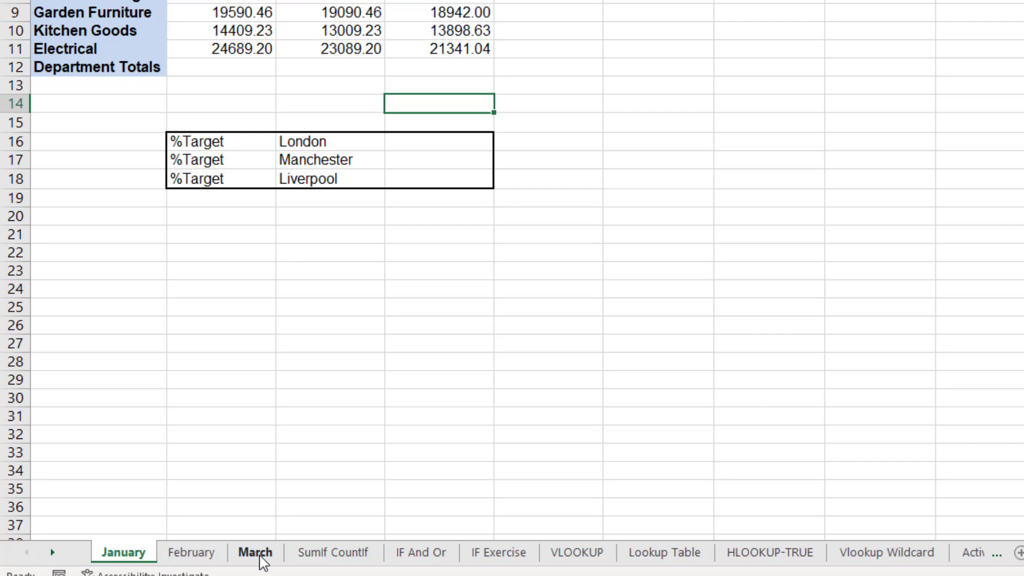
- Group the January through March sheets and AutoSum the rows and columns of the sales range B6:E12
shift+click(262, 561)
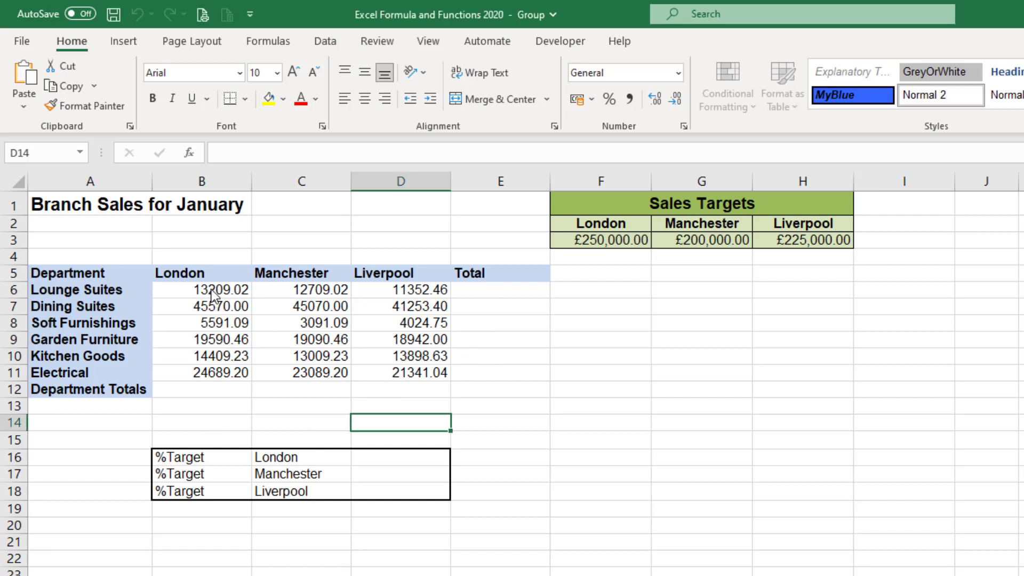
drag(209, 290, 486, 394)
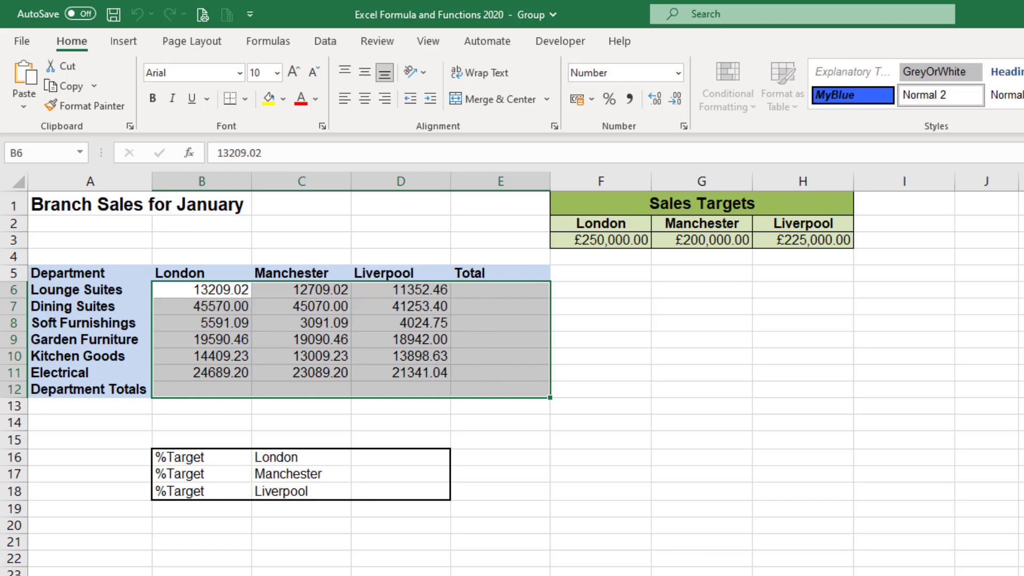
key(alt+equal)
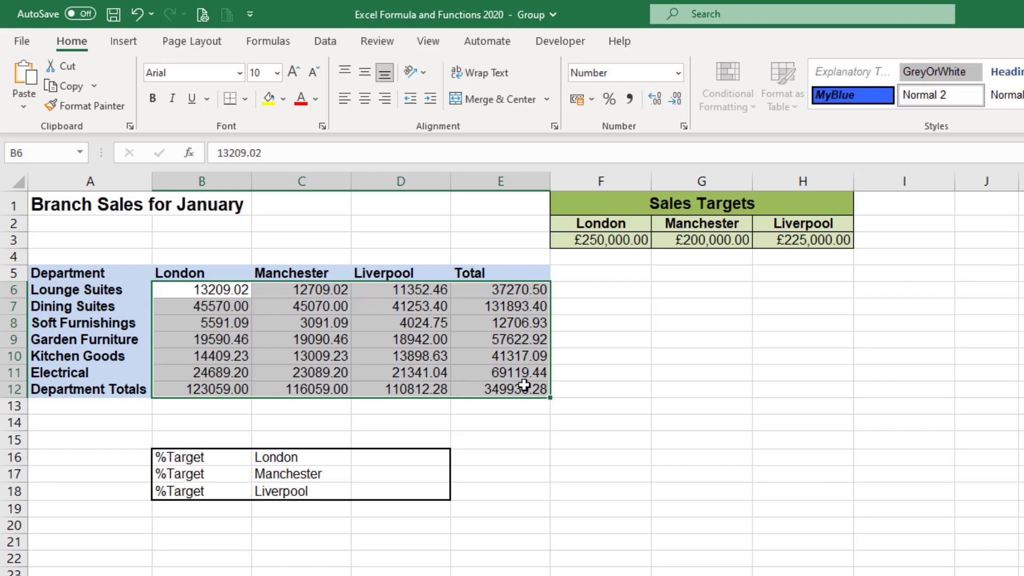
click(344, 424)
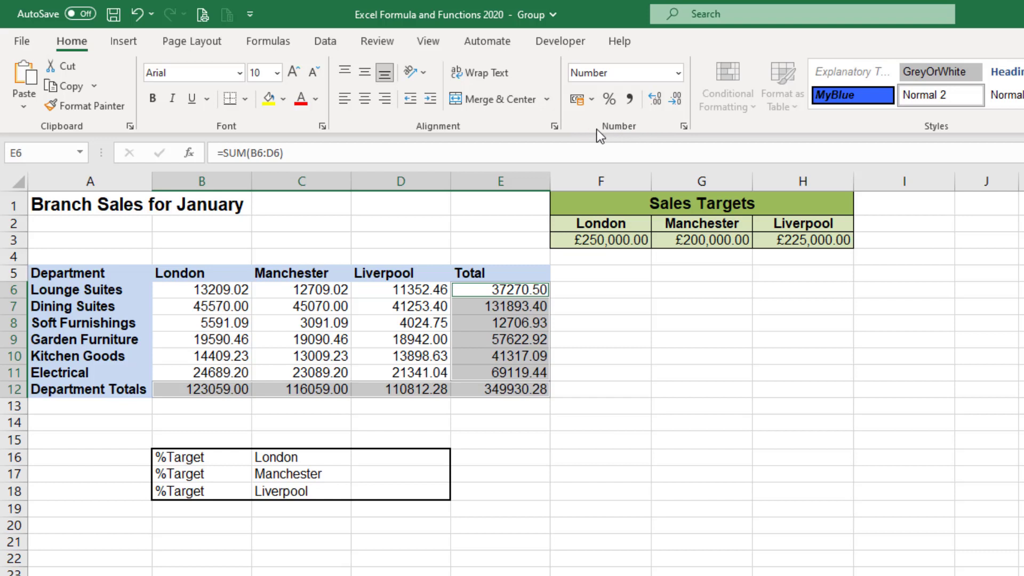
- Format the totals in E6:E11 and B12:E12 as Currency and italic across the grouped sheets
click(680, 73)
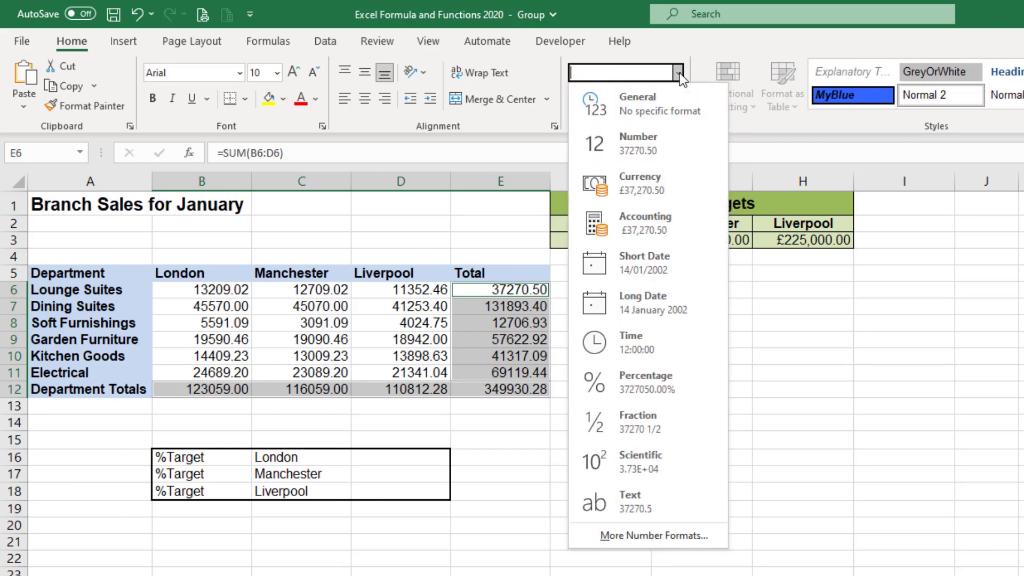
click(639, 184)
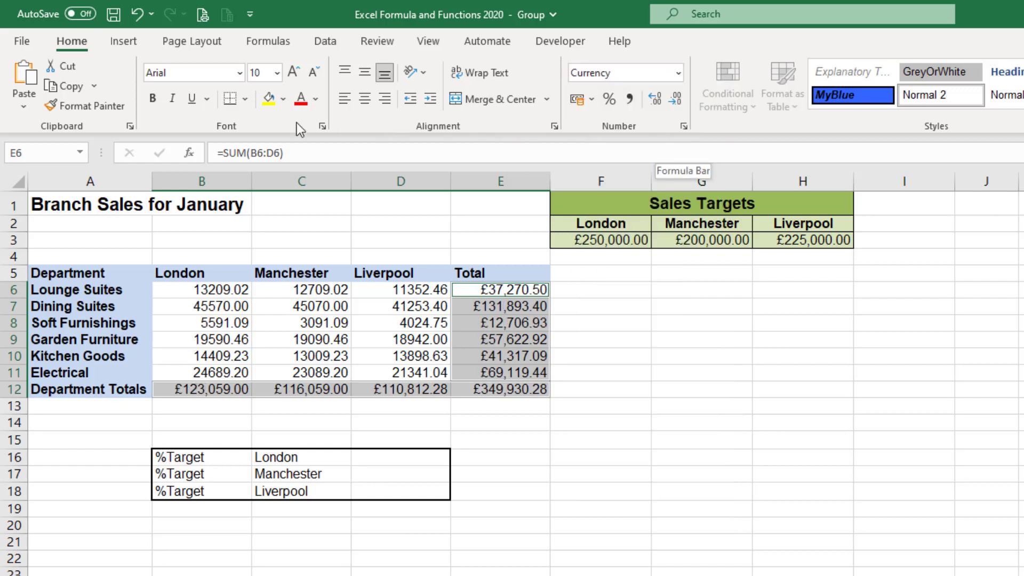
click(173, 99)
click(618, 512)
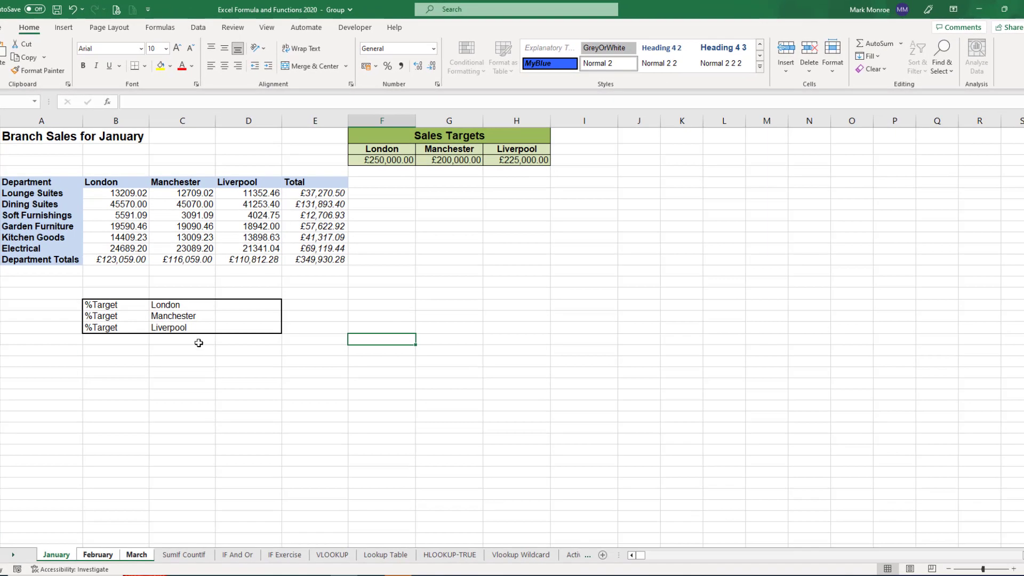
- Calculate London's %Target in D16 by dividing its department total by its sales target with =B12/F3
click(237, 305)
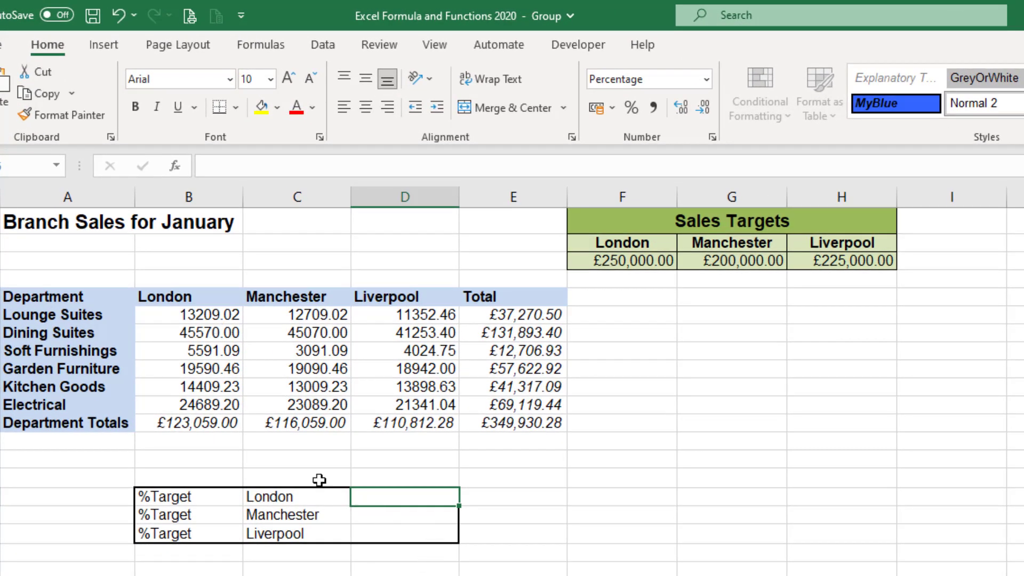
click(197, 422)
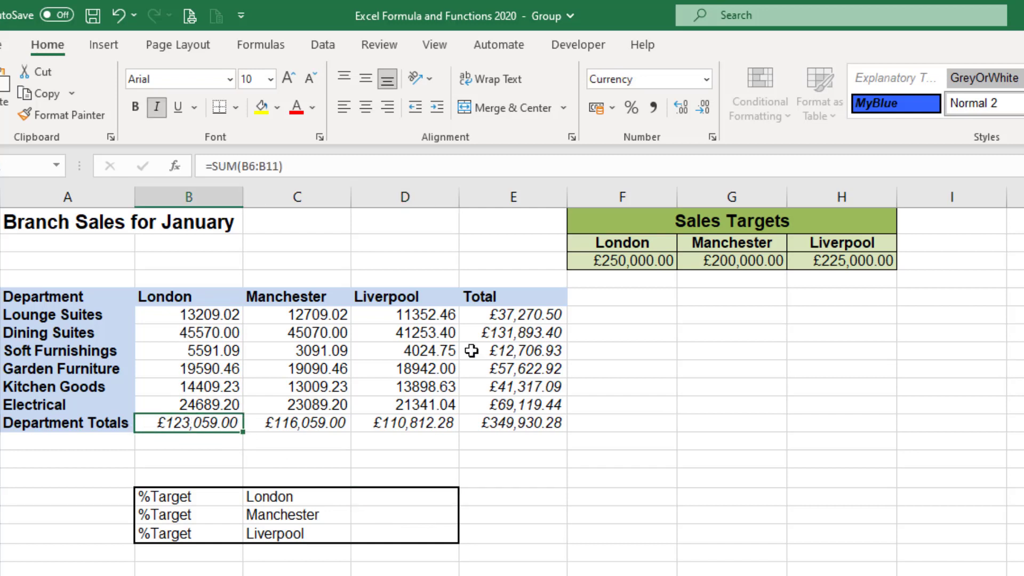
click(634, 261)
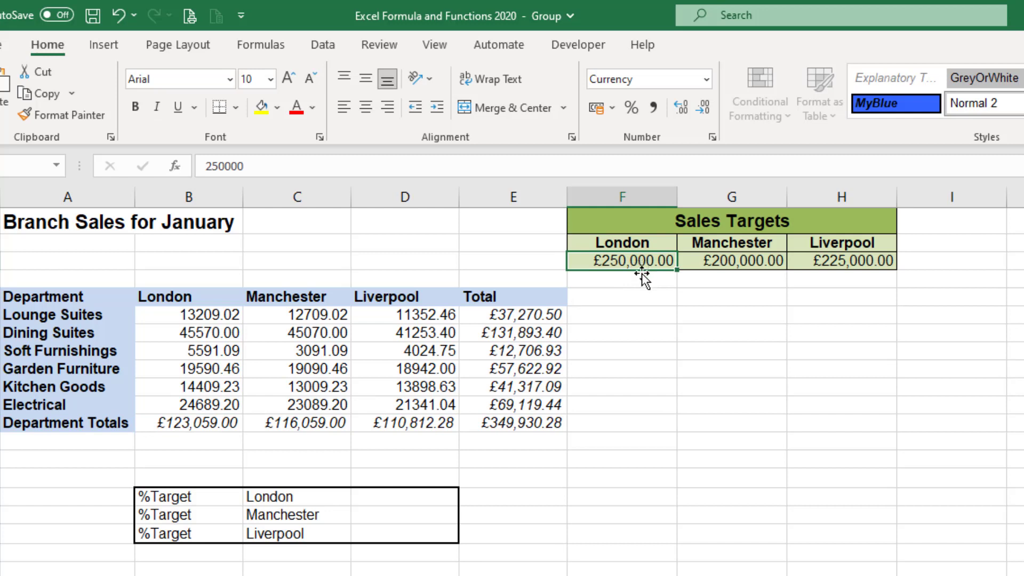
click(415, 498)
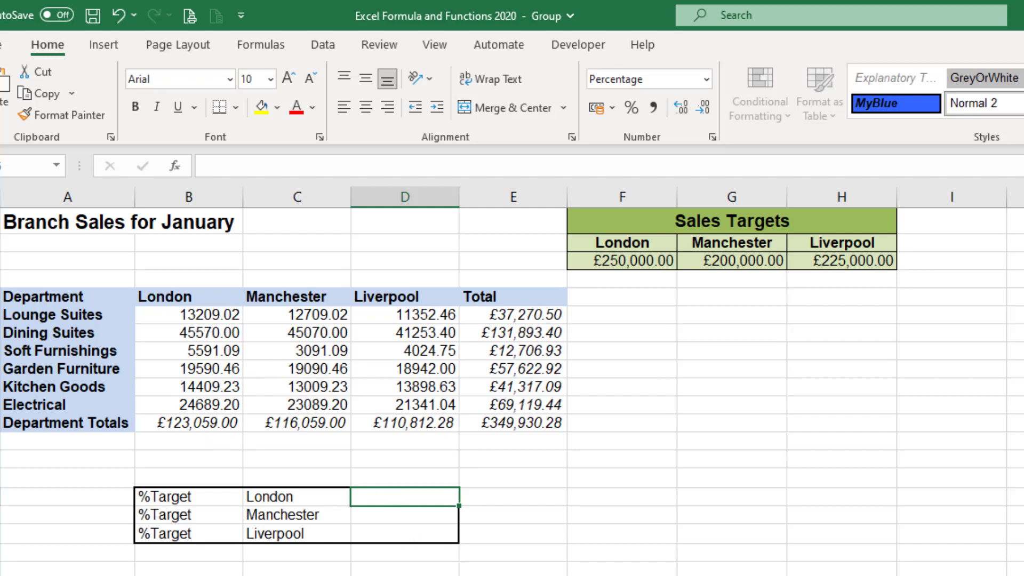
text(=)
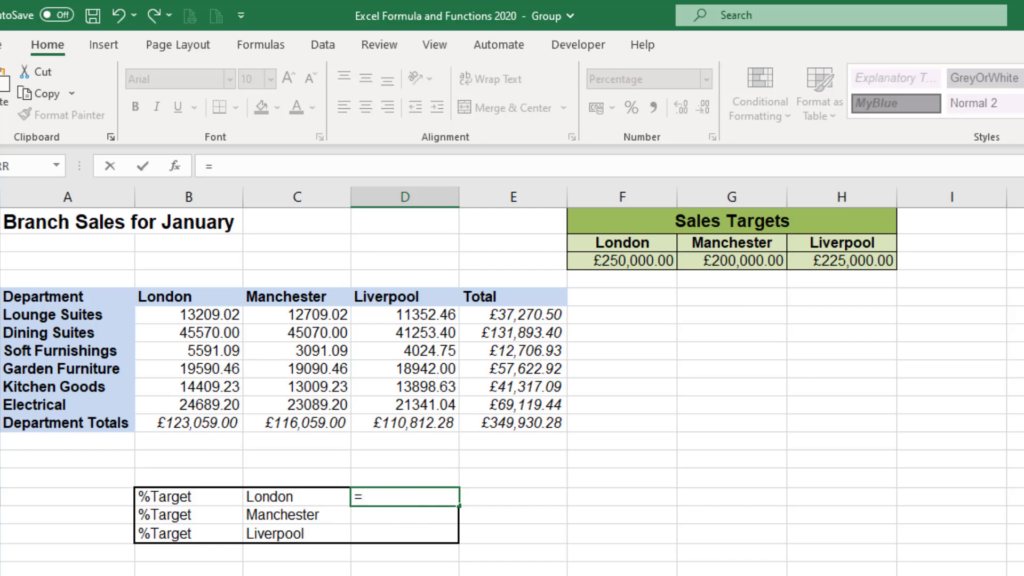
click(192, 423)
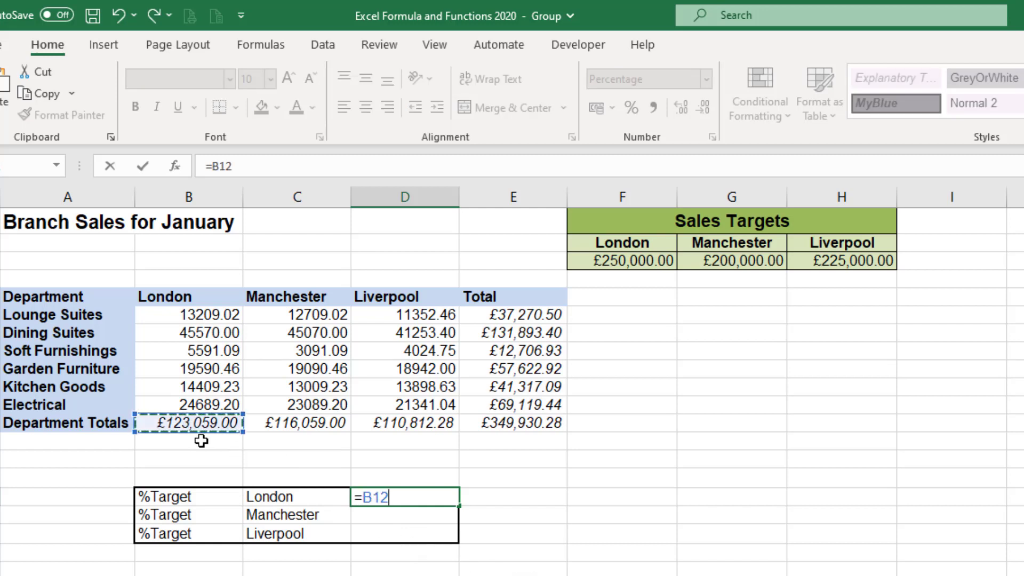
text(/)
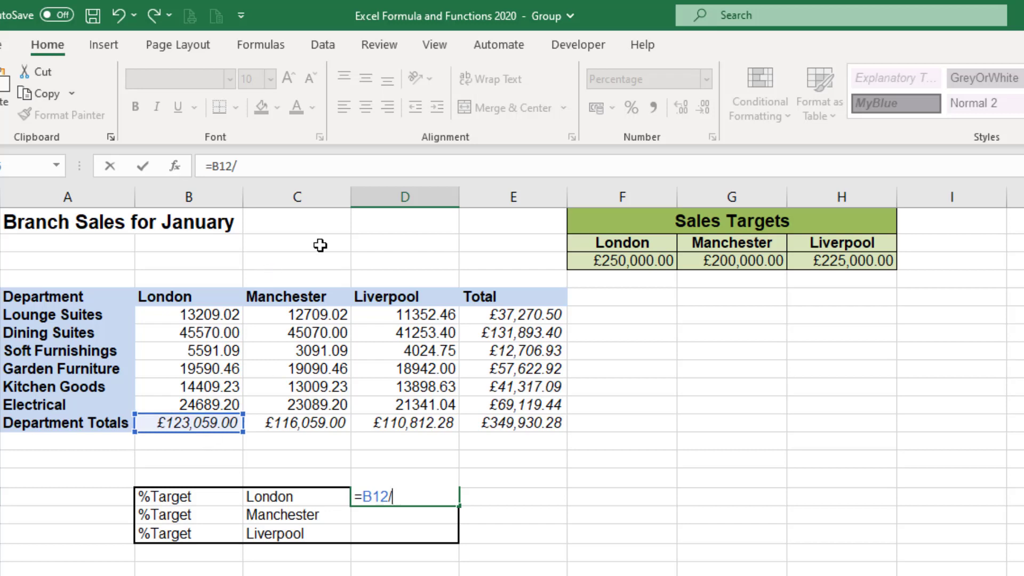
click(638, 261)
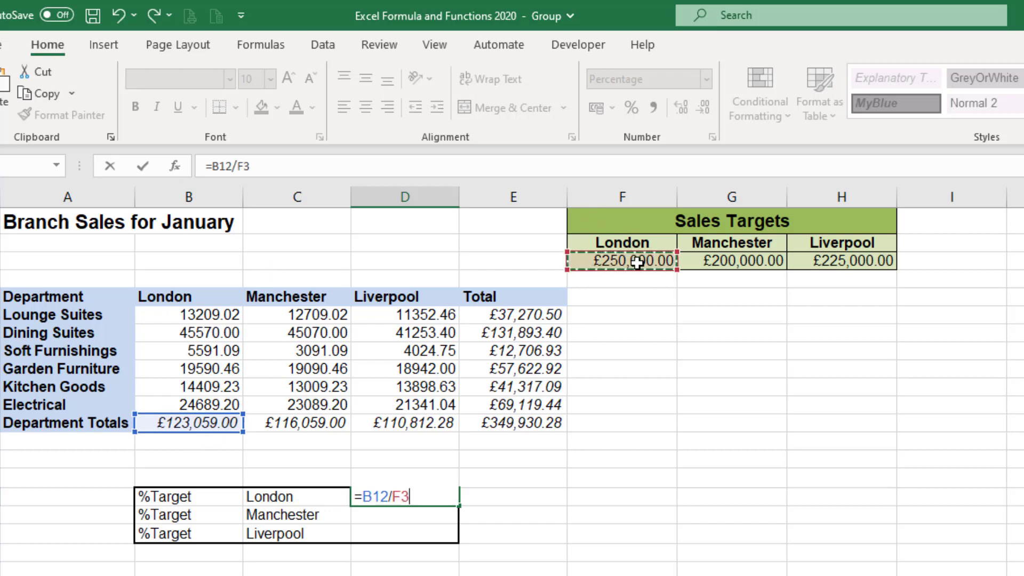
key(Return)
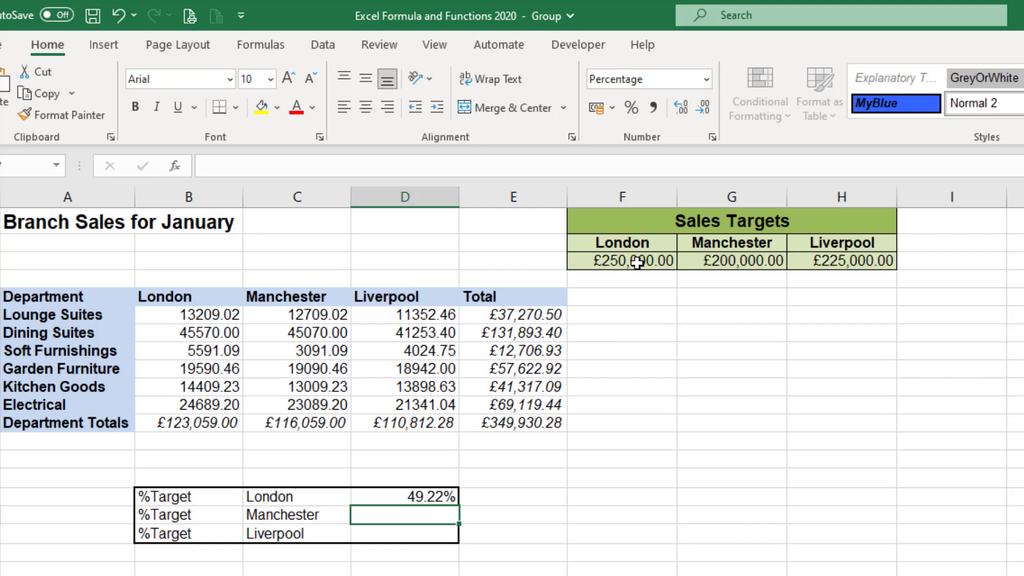
- Calculate Manchester's %Target in D17 with the formula =C12/G3
text(=)
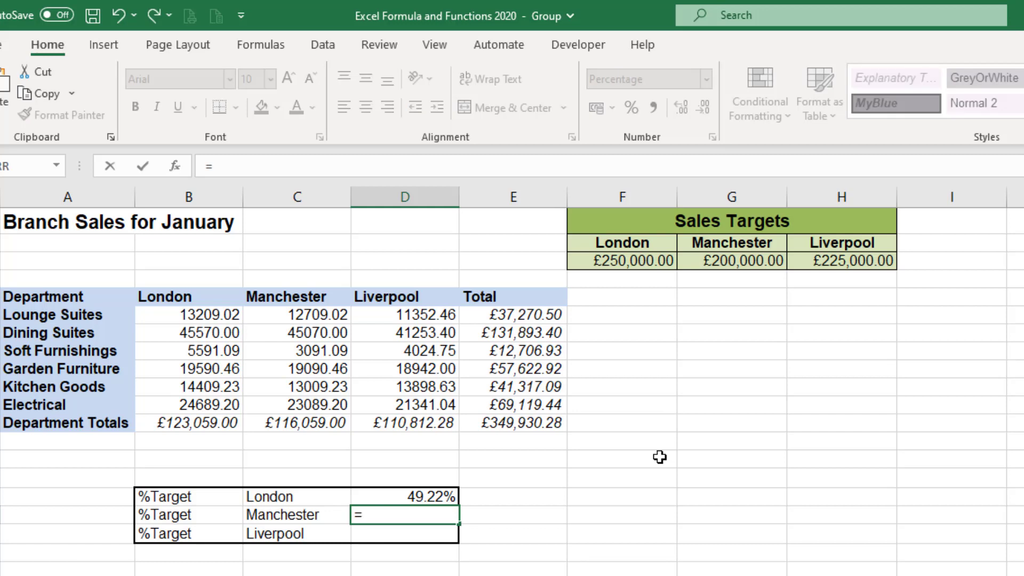
click(323, 424)
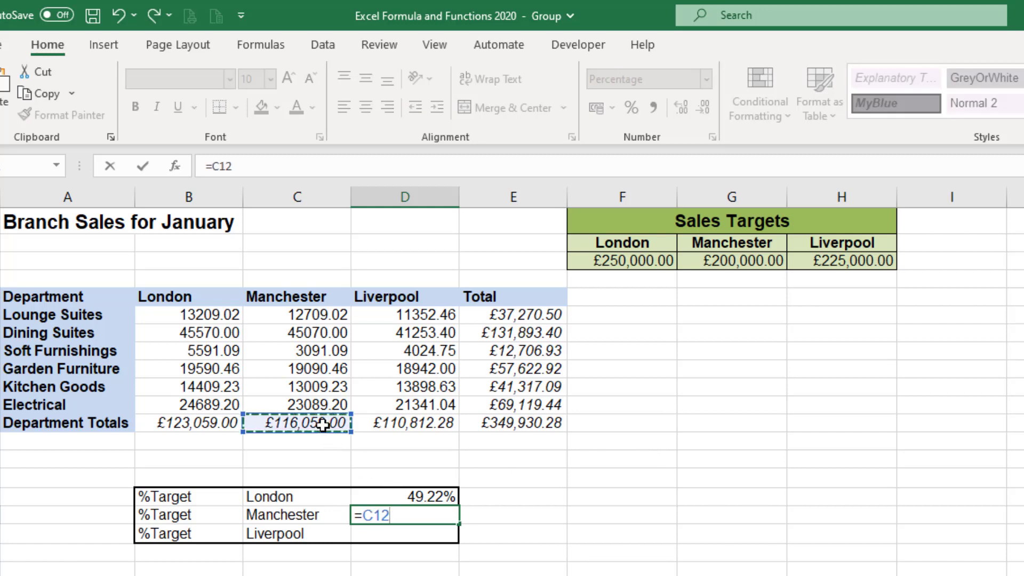
text(/)
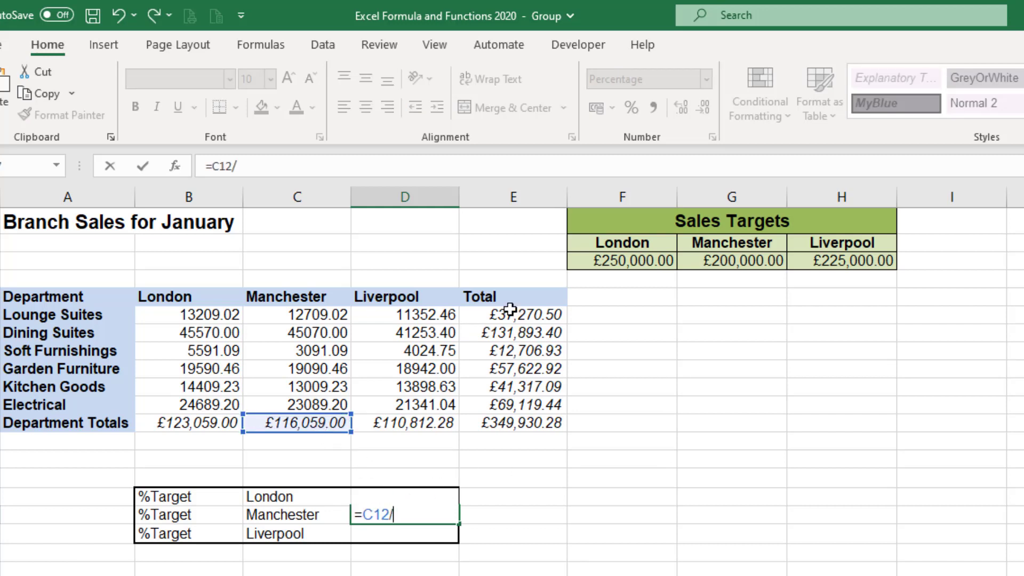
click(728, 266)
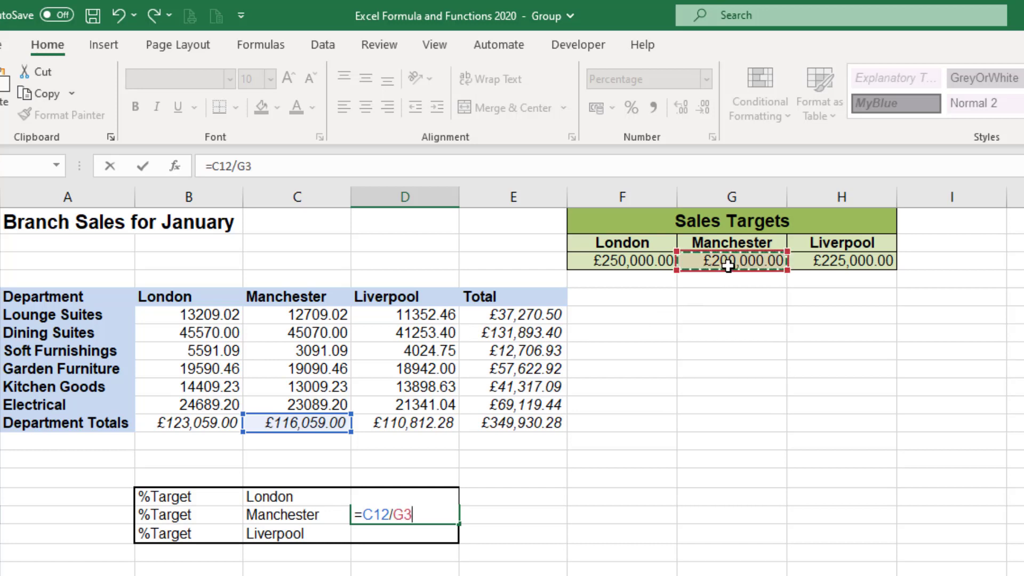
key(Return)
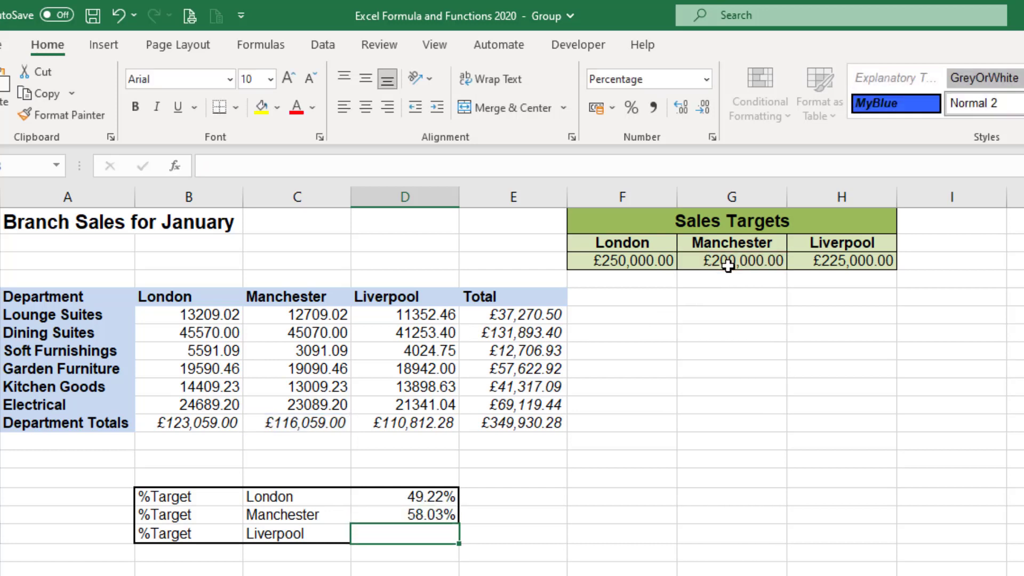
- Calculate Liverpool's %Target in D18 with the formula =D12/H3
text(=)
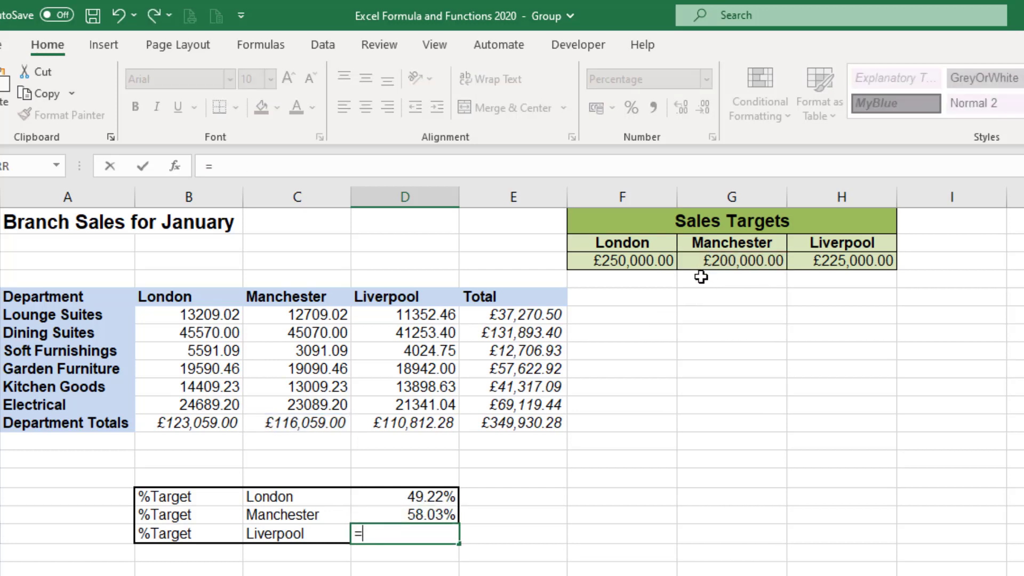
click(432, 423)
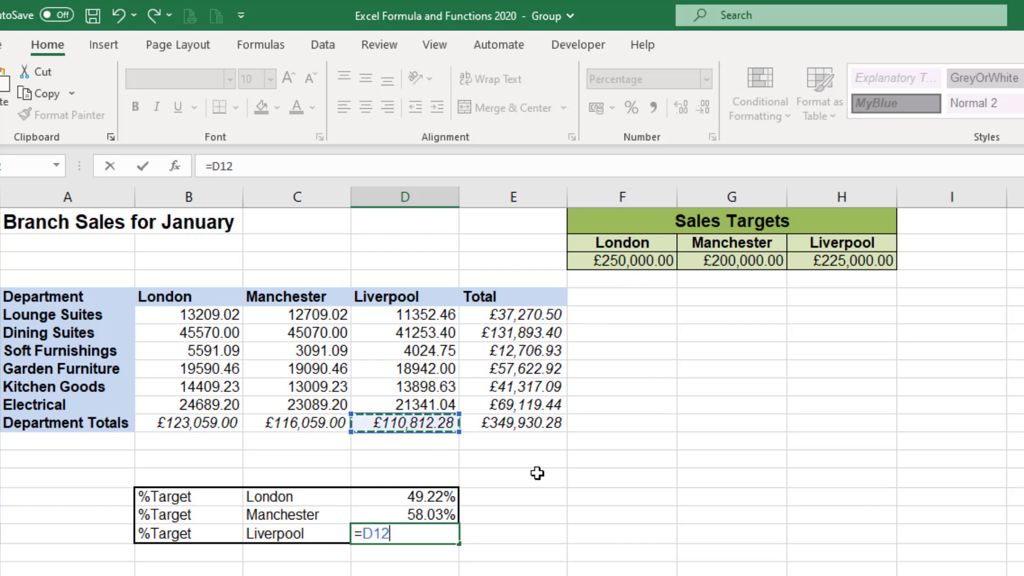
text(/)
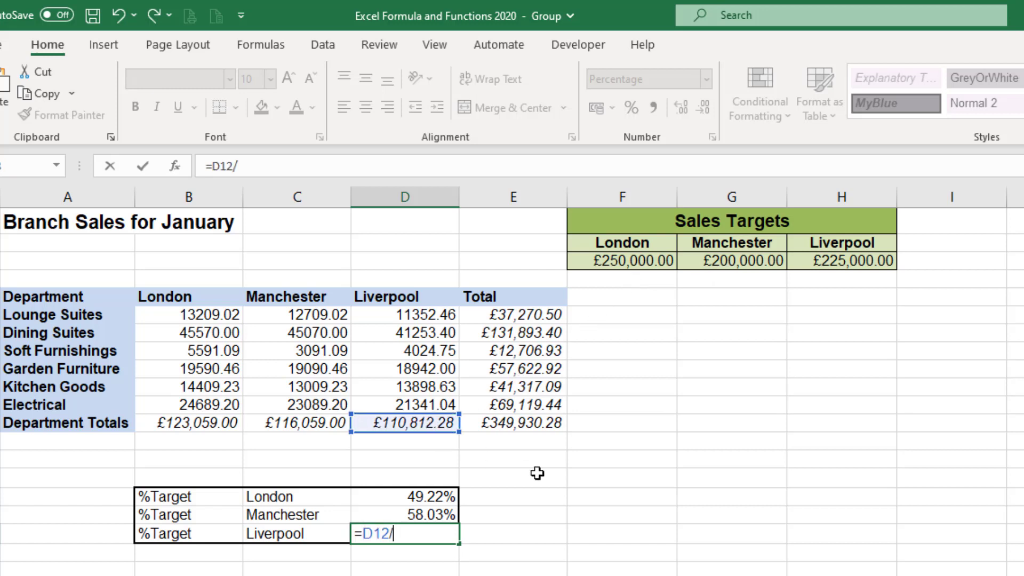
click(852, 263)
key(Return)
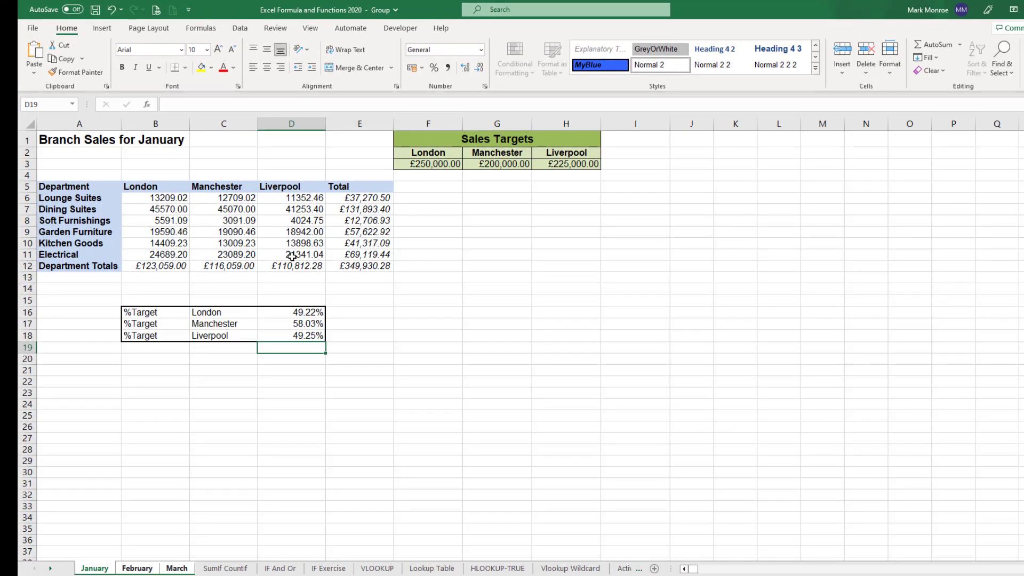
- Check the totals and %Target results on the February and March sheets
click(139, 570)
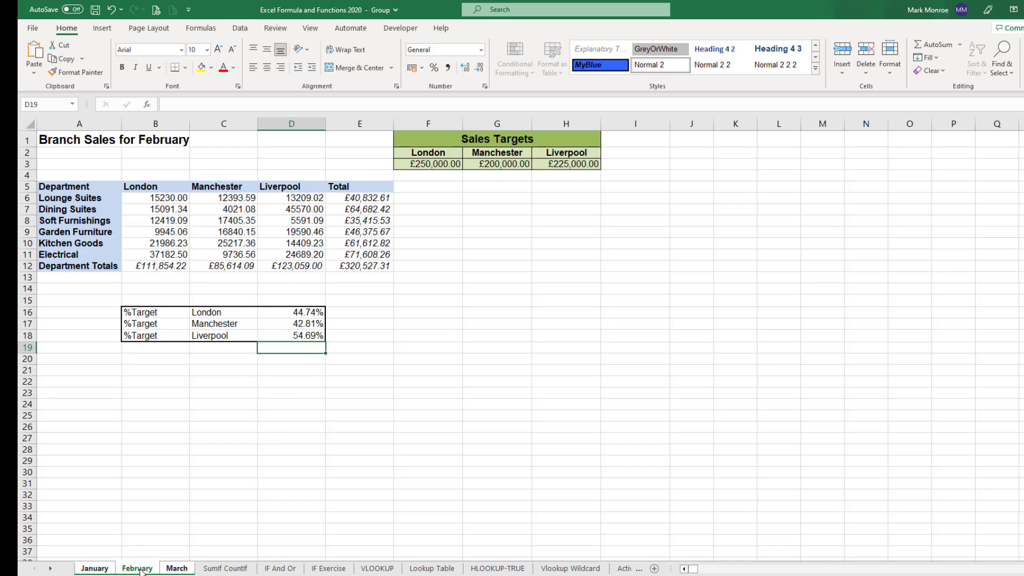
click(181, 569)
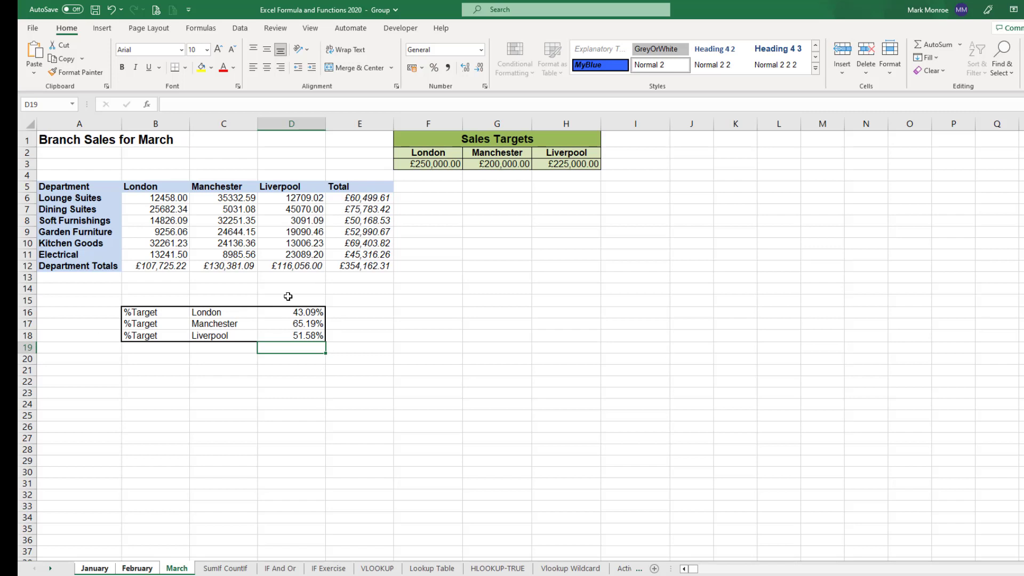
click(304, 370)
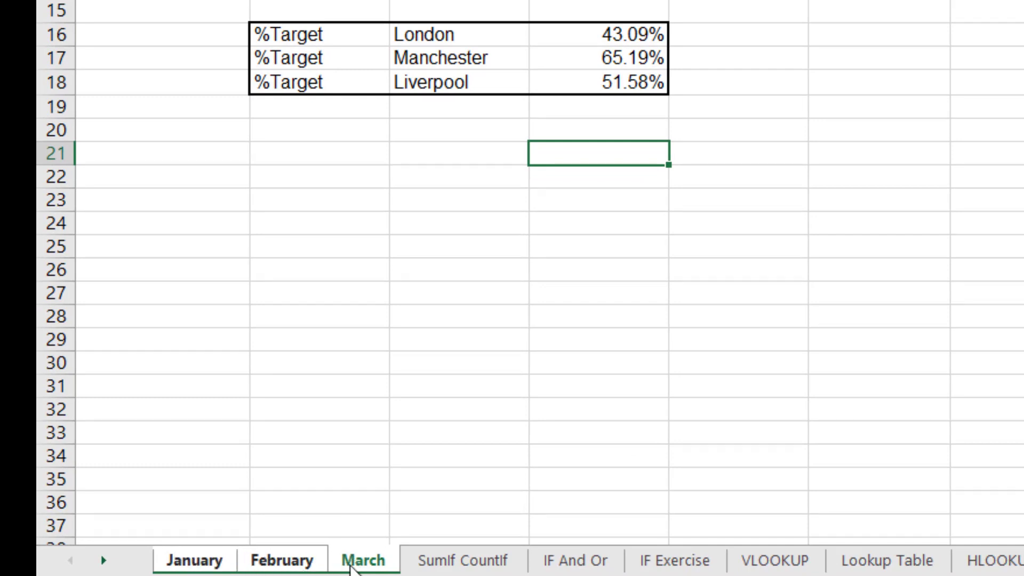
- Ungroup the monthly sheets by switching to the SumIf CountIf sheet, and view March, February and January individually
right_click(350, 569)
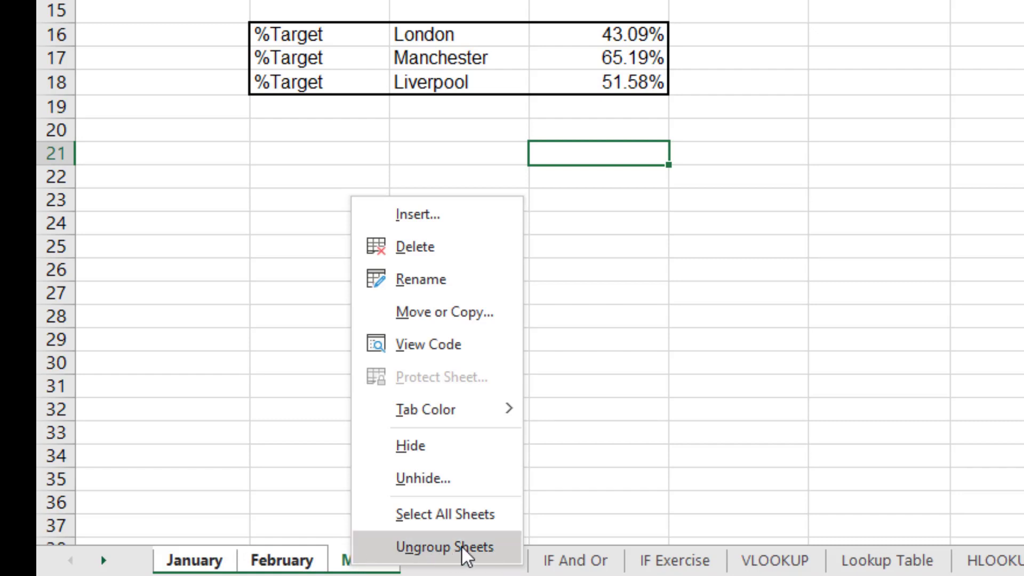
click(615, 420)
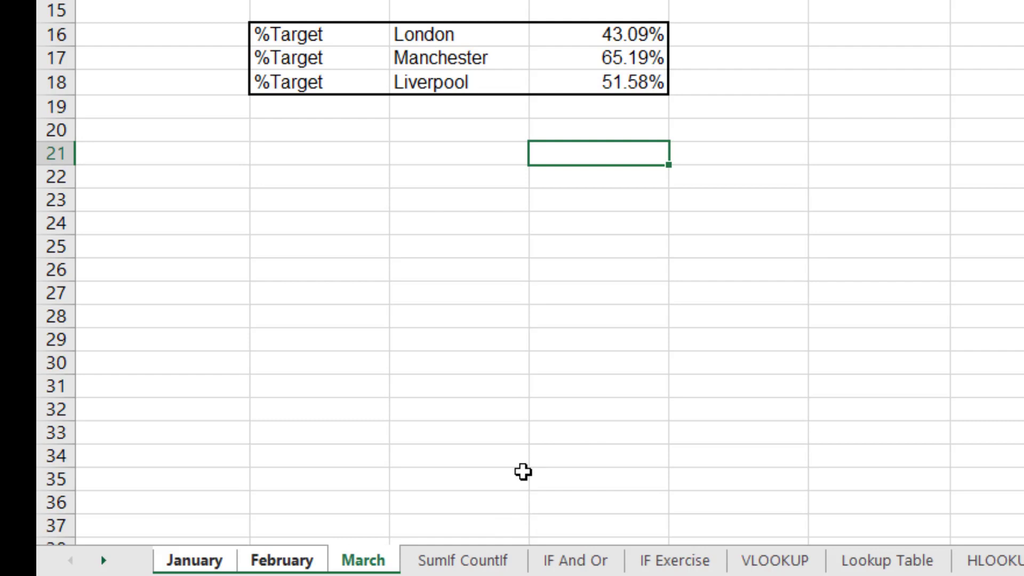
click(498, 563)
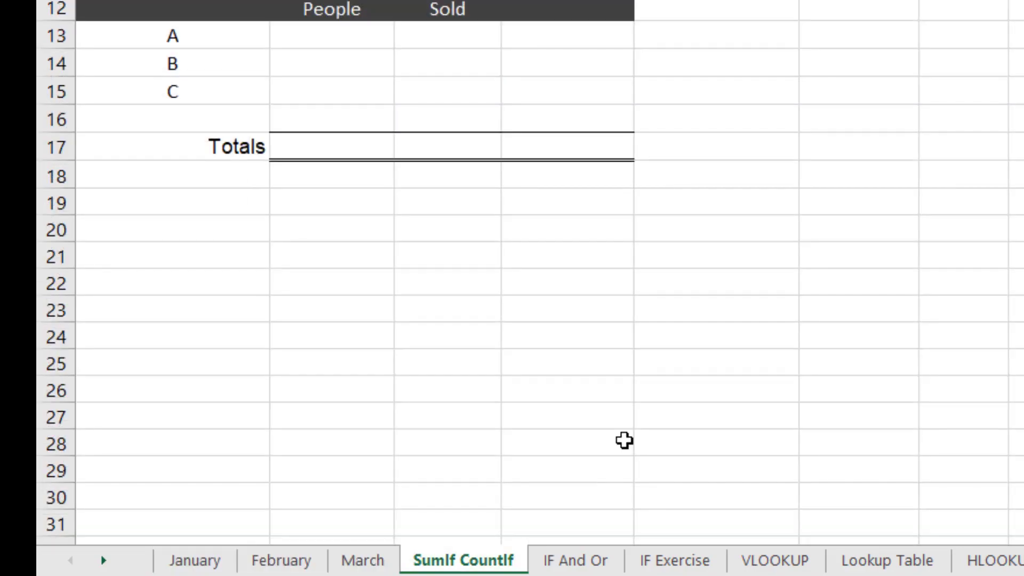
click(350, 564)
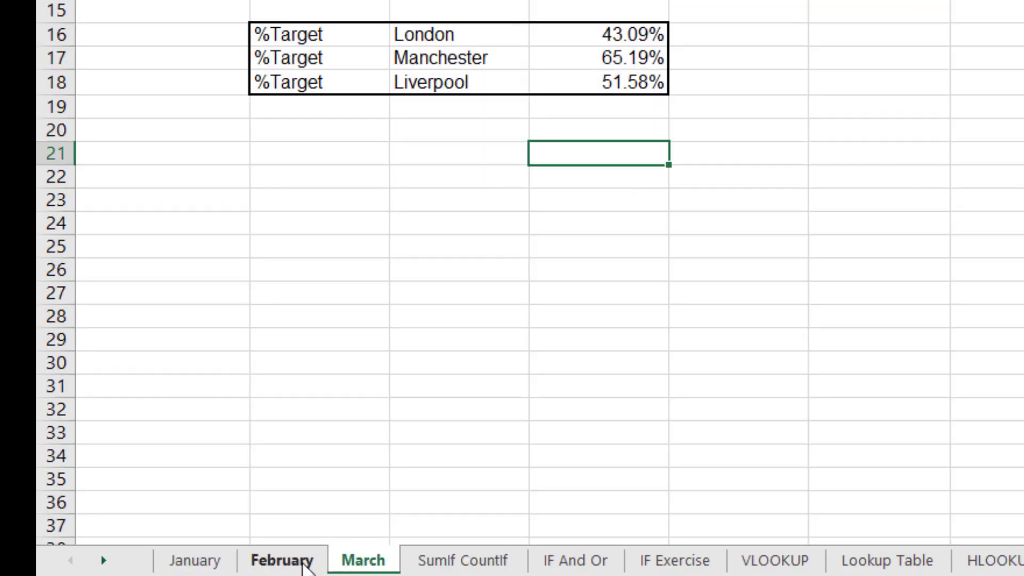
click(307, 564)
click(195, 560)
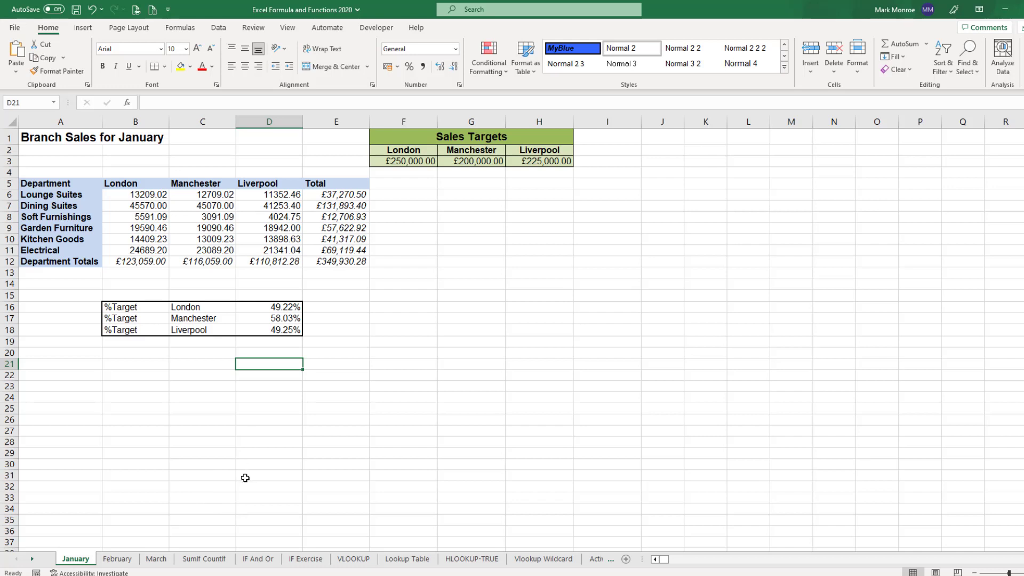
- Duplicate the March sheet directly after the original and rename the copy Summary
click(156, 559)
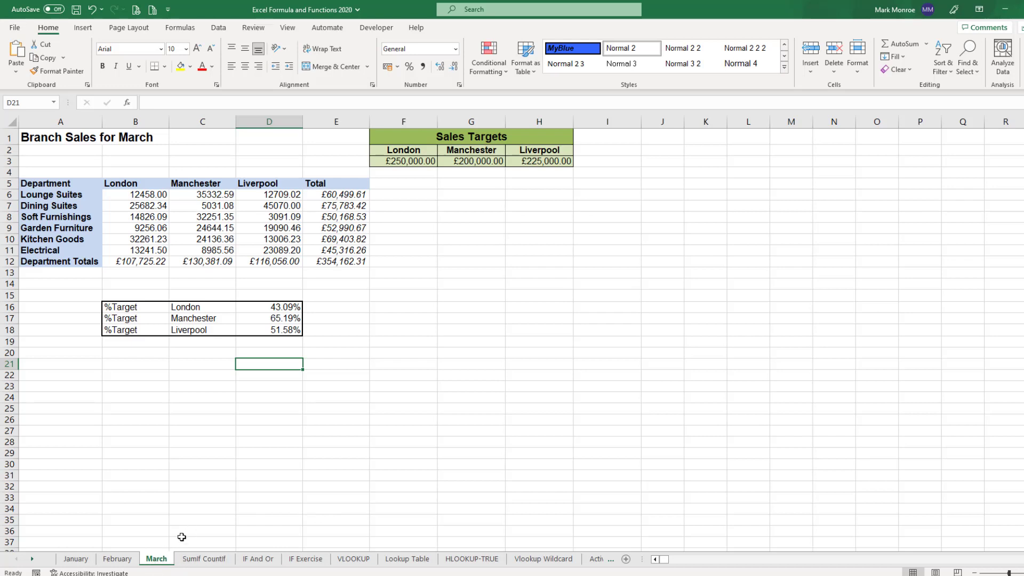
key(ctrl)
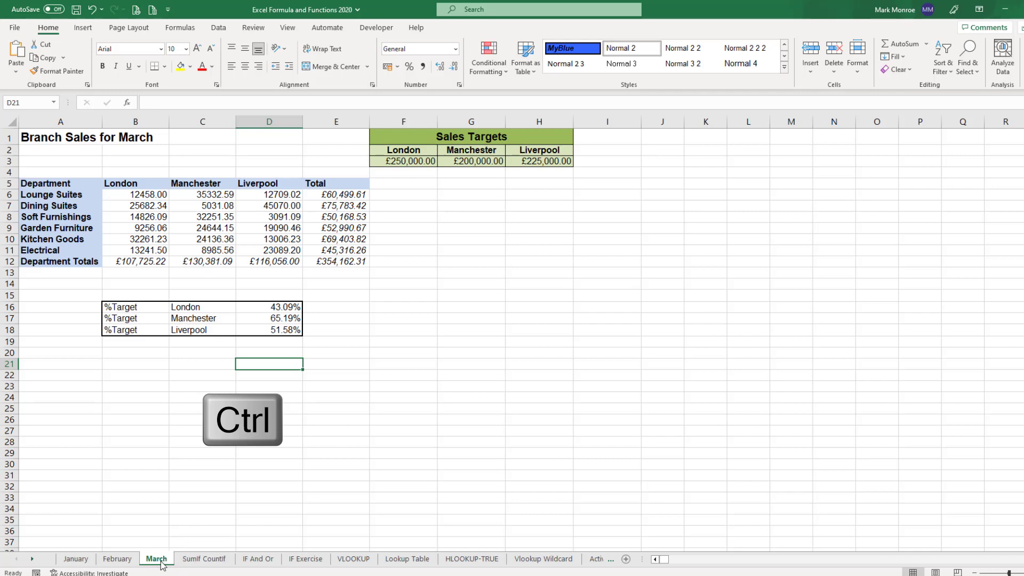
drag(161, 563, 188, 563)
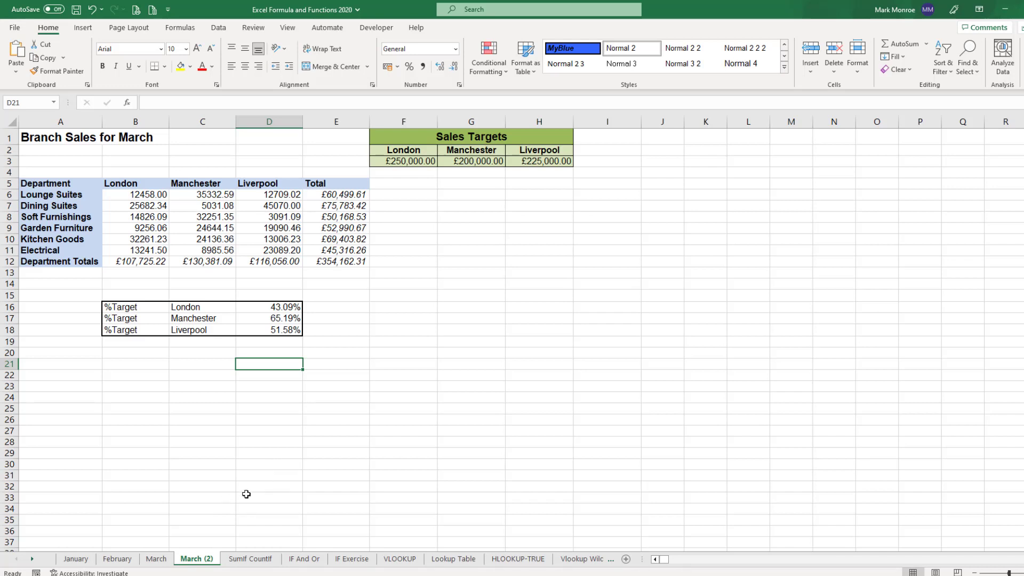
double_click(195, 559)
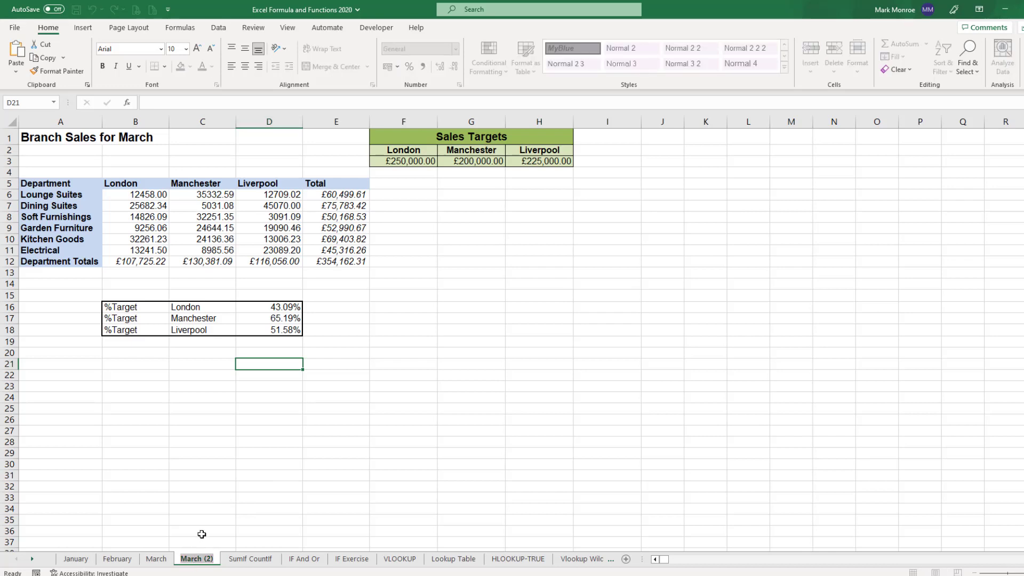
text(Summary)
key(Return)
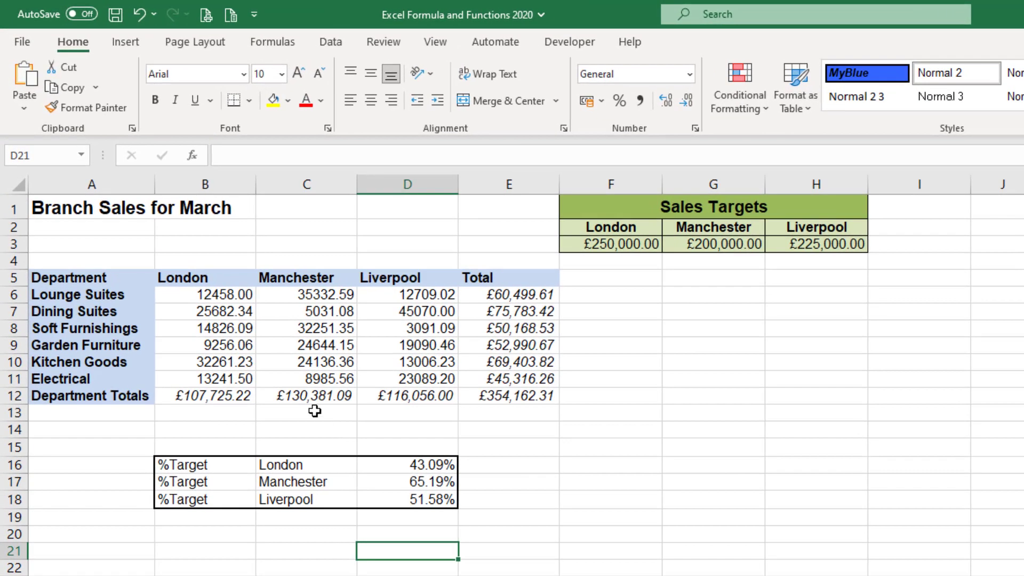
- Change the Summary sheet's title in A1 to "Branch Sales for First Quarter" and clear the sales figures in B6:D11
click(98, 209)
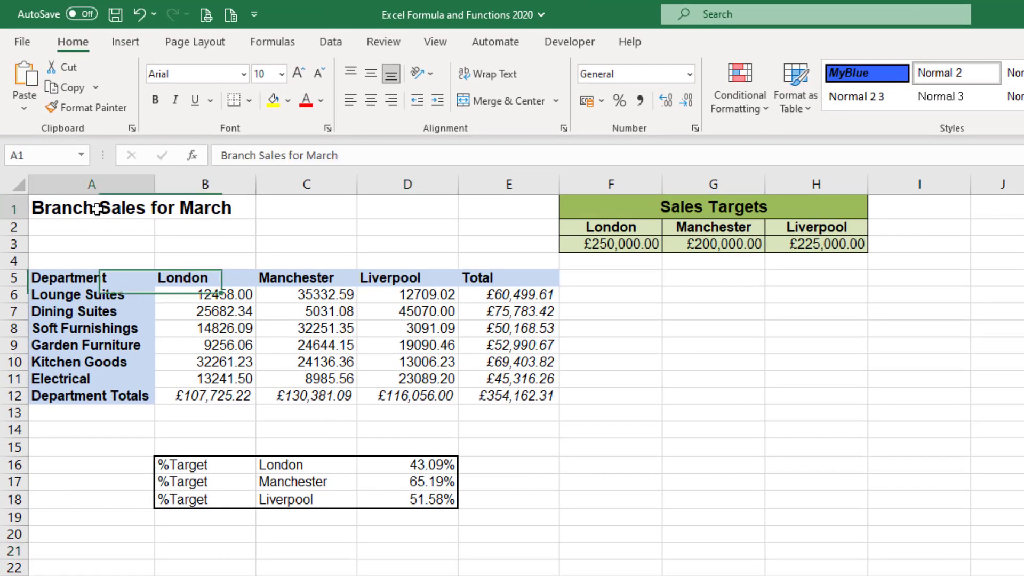
double_click(314, 155)
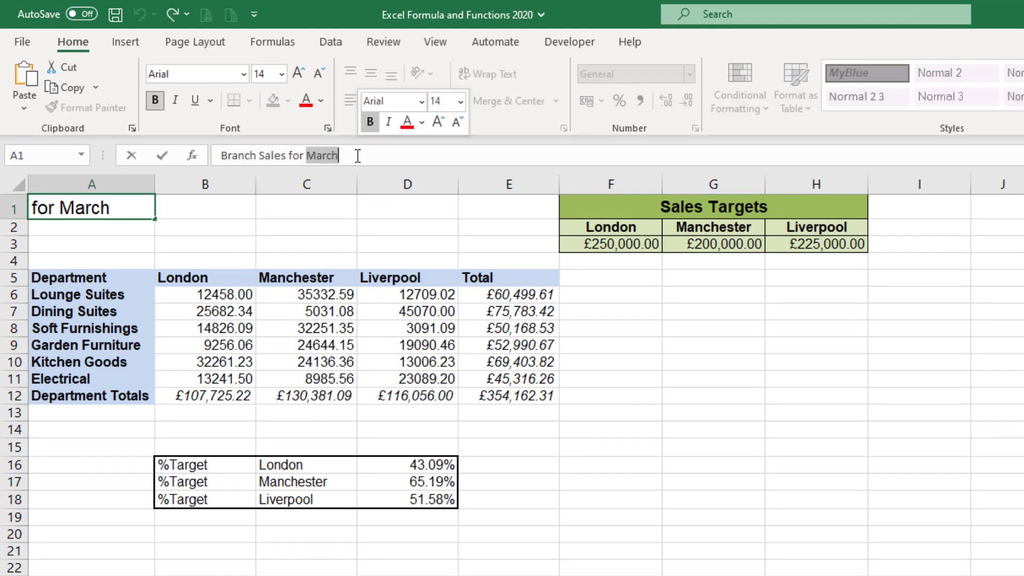
text(Fir)
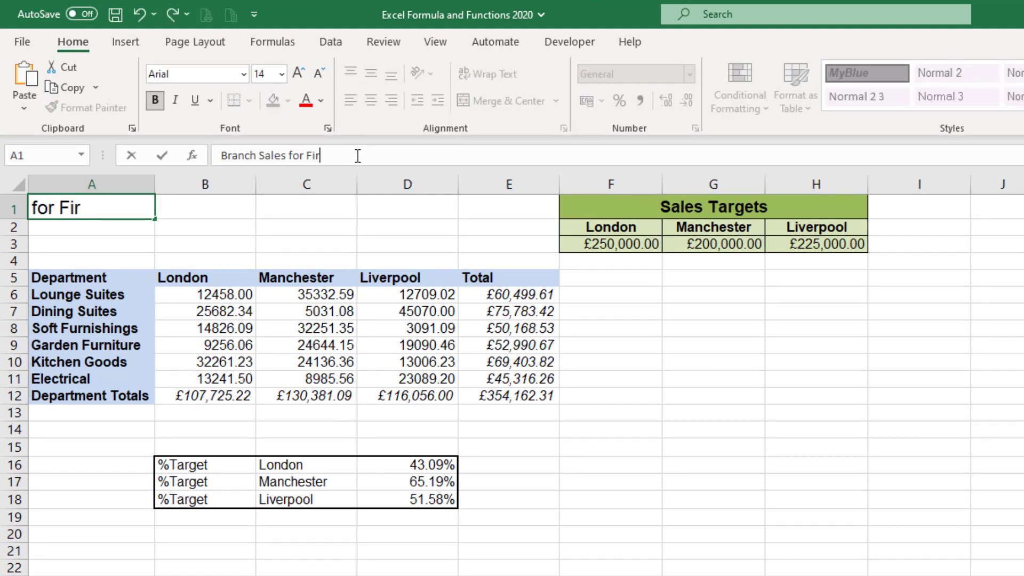
text(st Quarter)
key(Return)
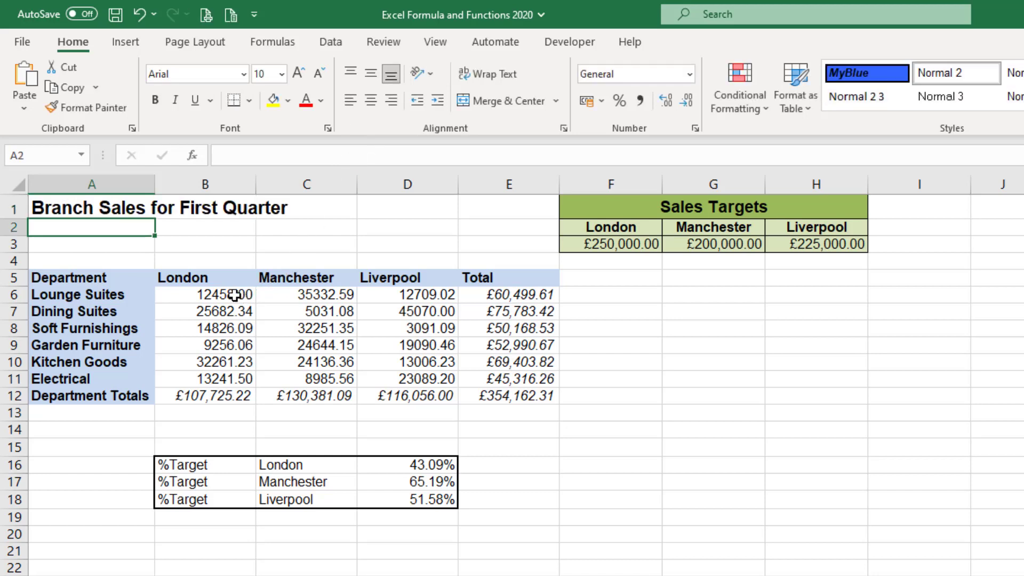
drag(234, 295, 412, 374)
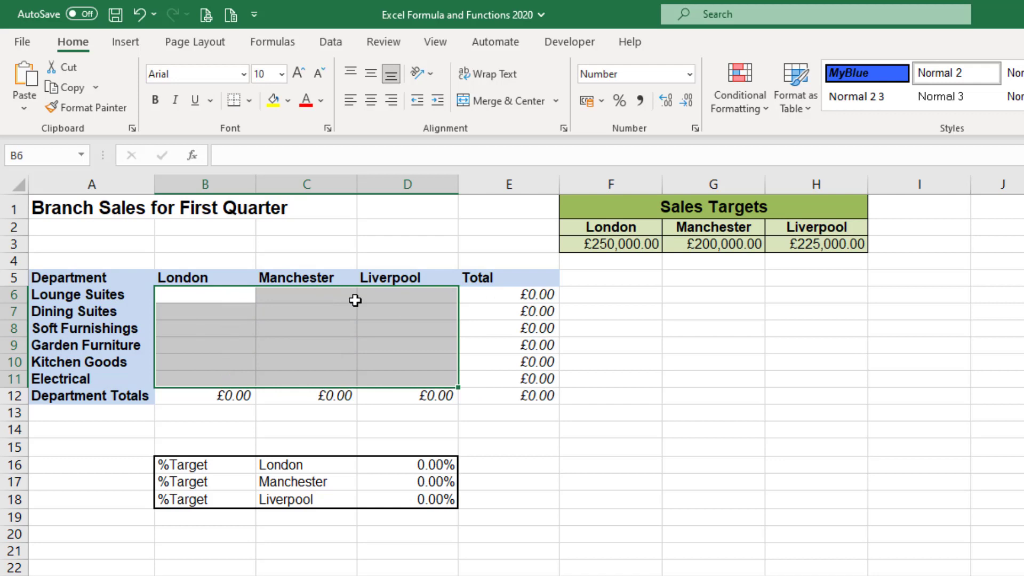
click(363, 551)
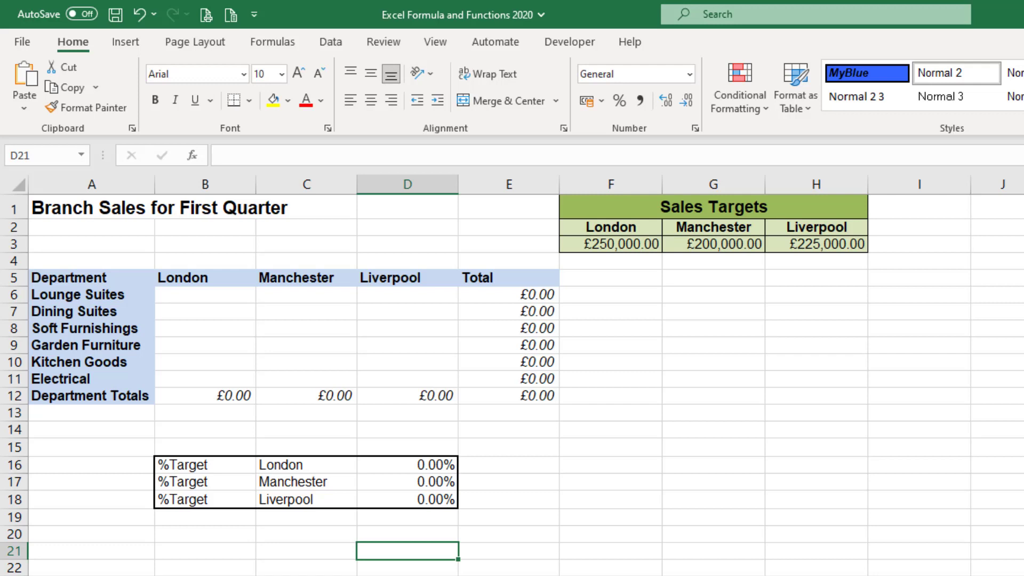
- Total London's Lounge Suites sales across the three monthly sheets in Summary cell B6 with =SUM(January:March!B6)
click(208, 296)
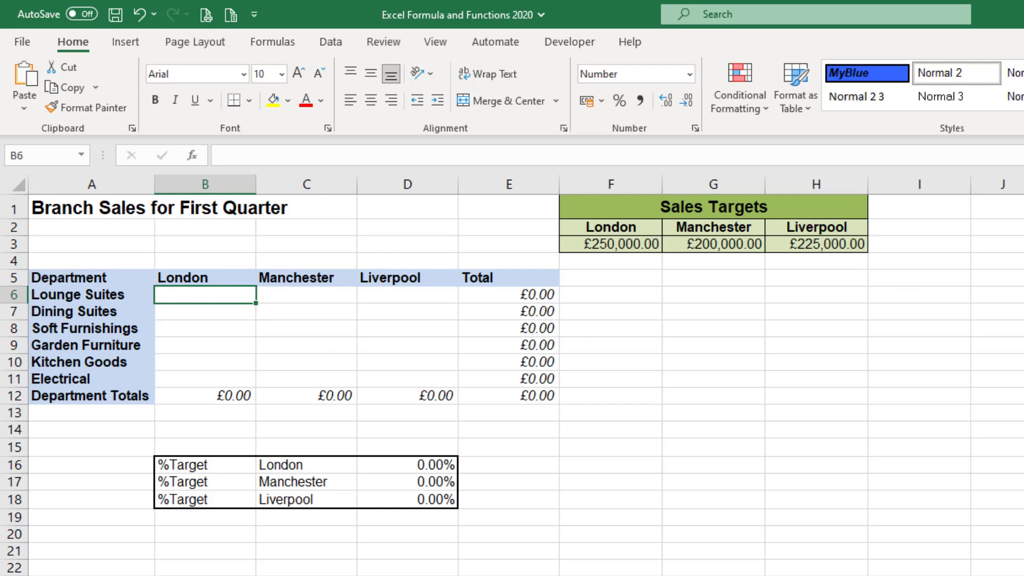
key(alt+equal)
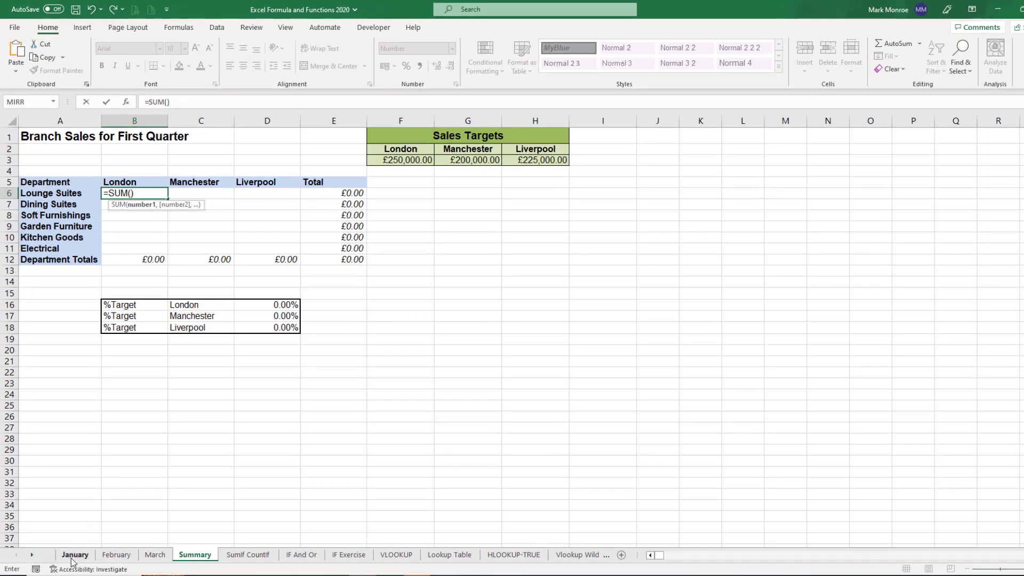
click(73, 555)
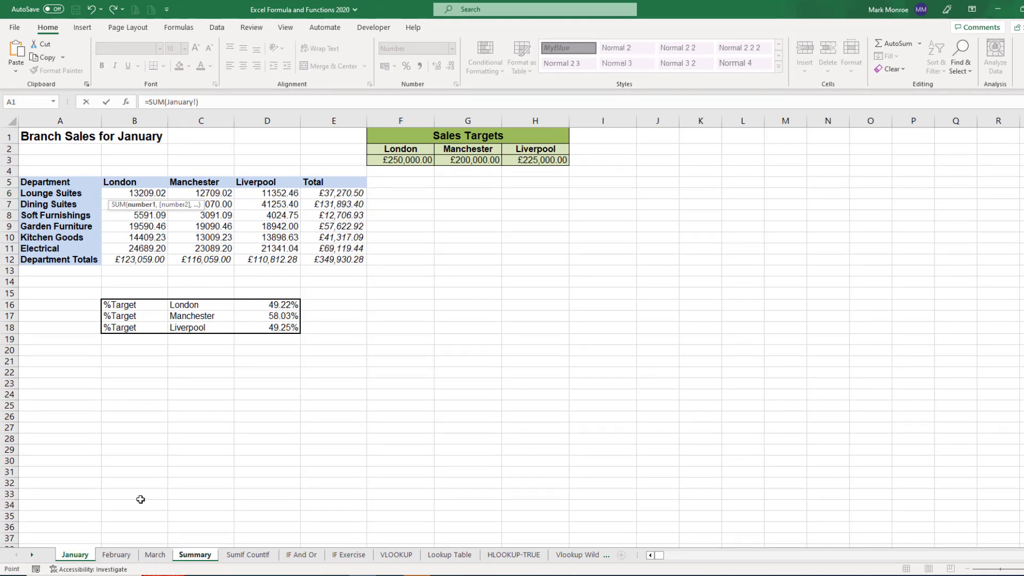
click(143, 192)
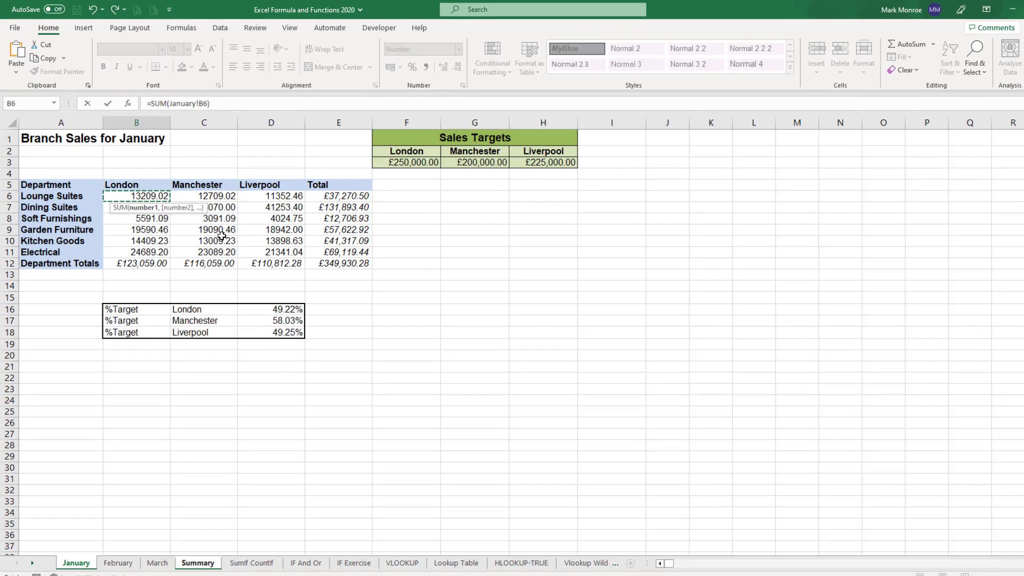
key(shift)
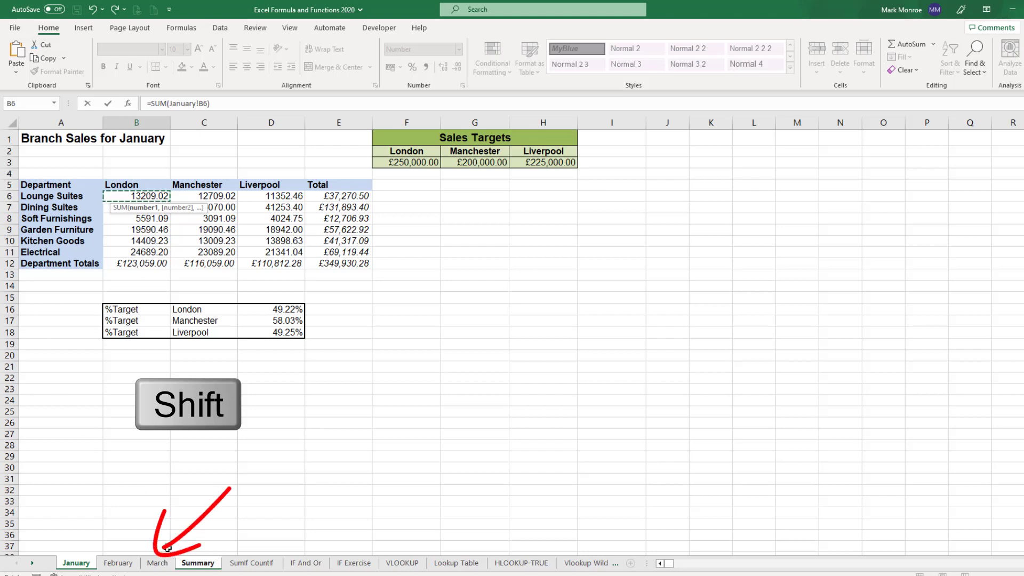
shift+click(160, 562)
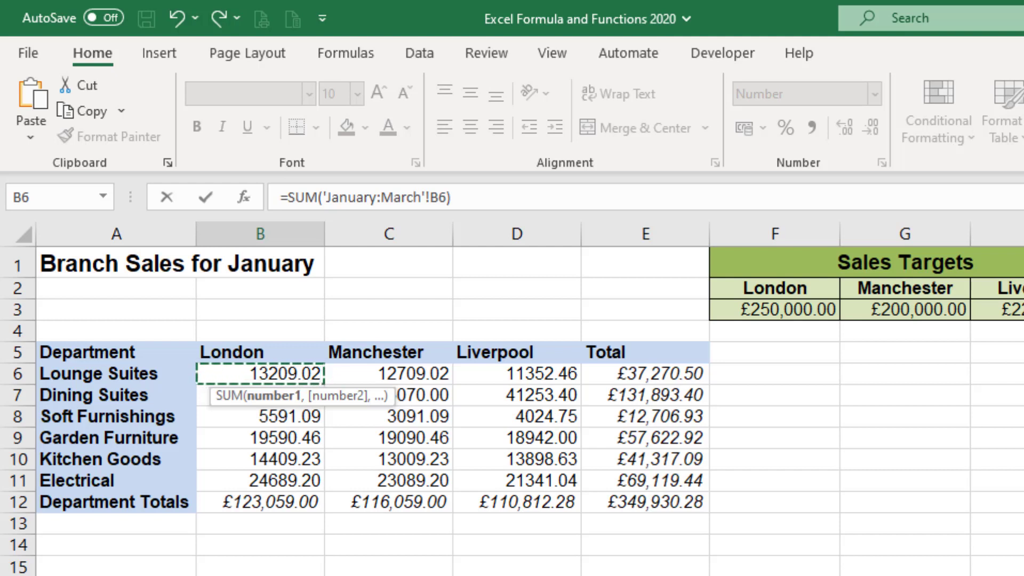
key(Return)
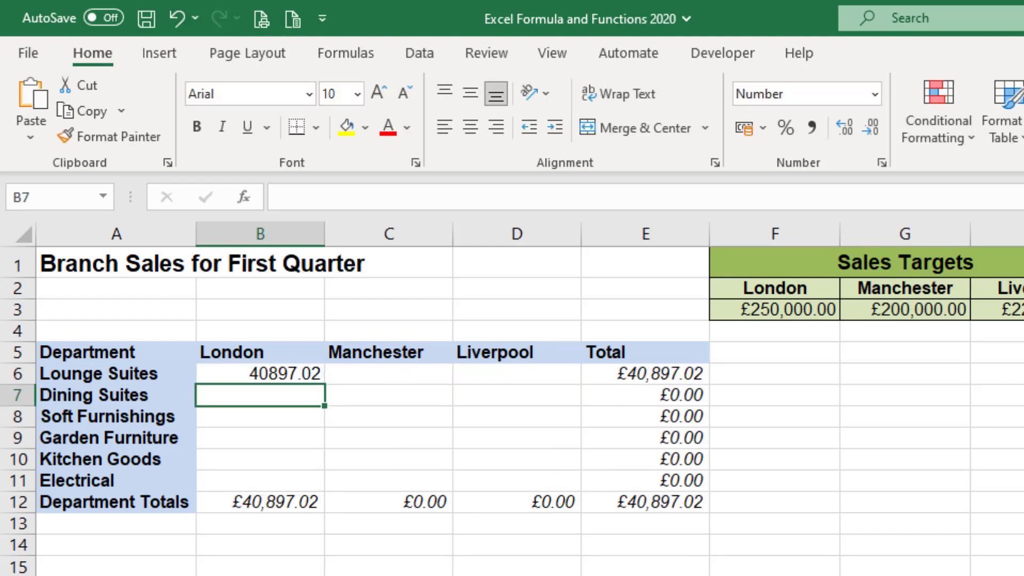
- Fill the cross-sheet SUM formula from B6 across the whole range B6:D11
click(288, 373)
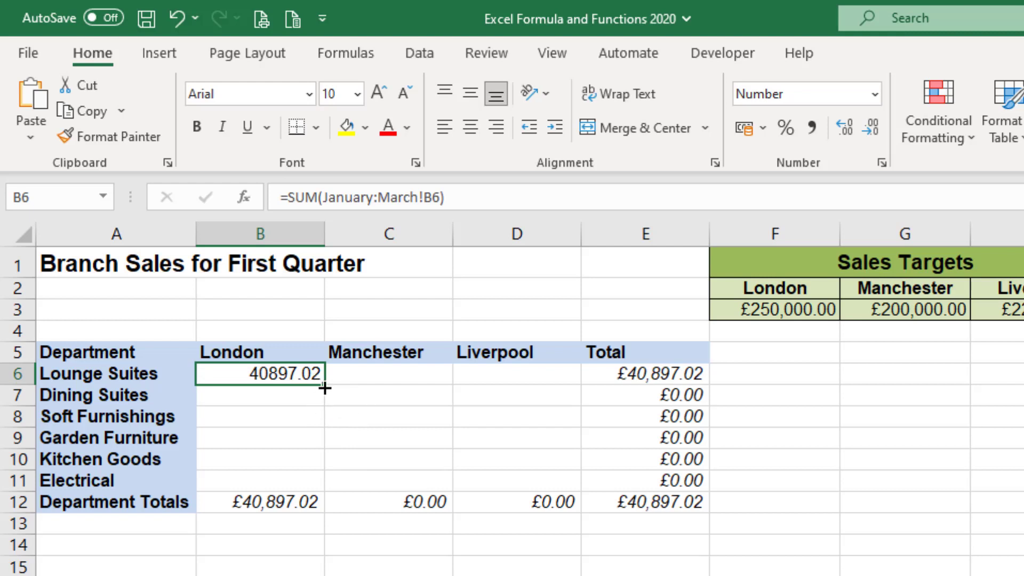
drag(324, 387, 569, 481)
click(770, 575)
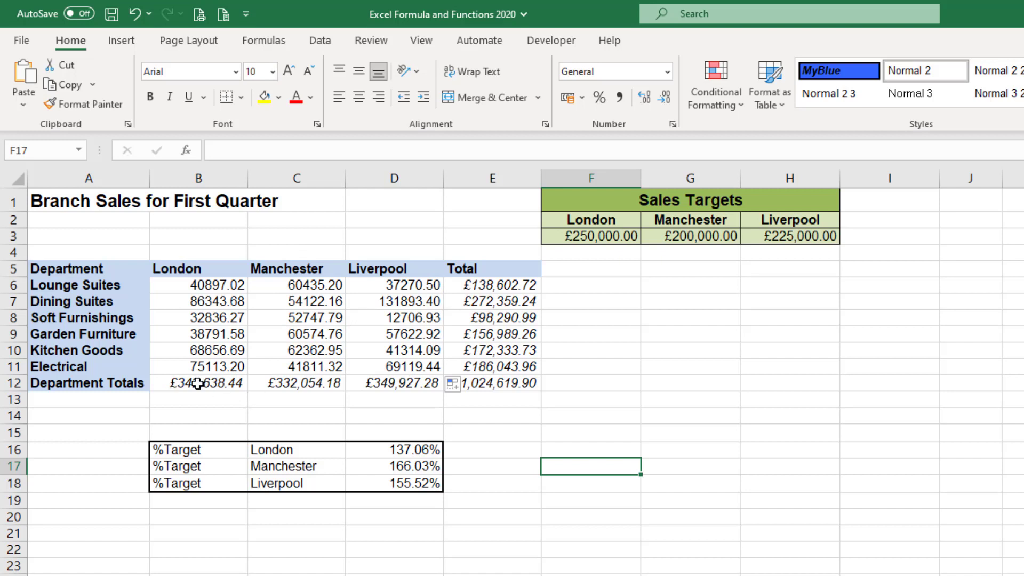
- Clear the London, Manchester and Liverpool sales targets in F3:H3 of the Summary sheet
click(611, 238)
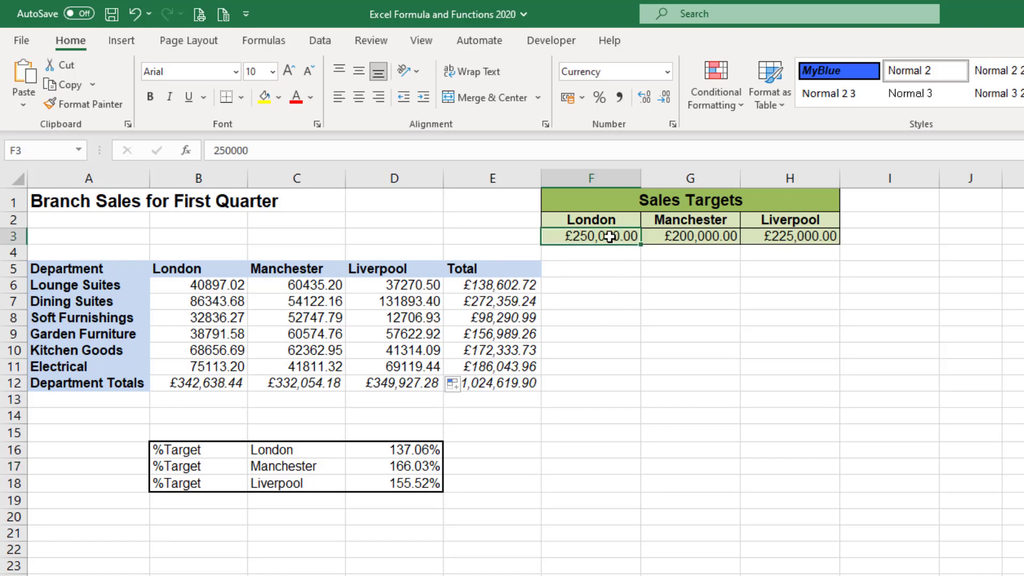
drag(610, 236, 774, 237)
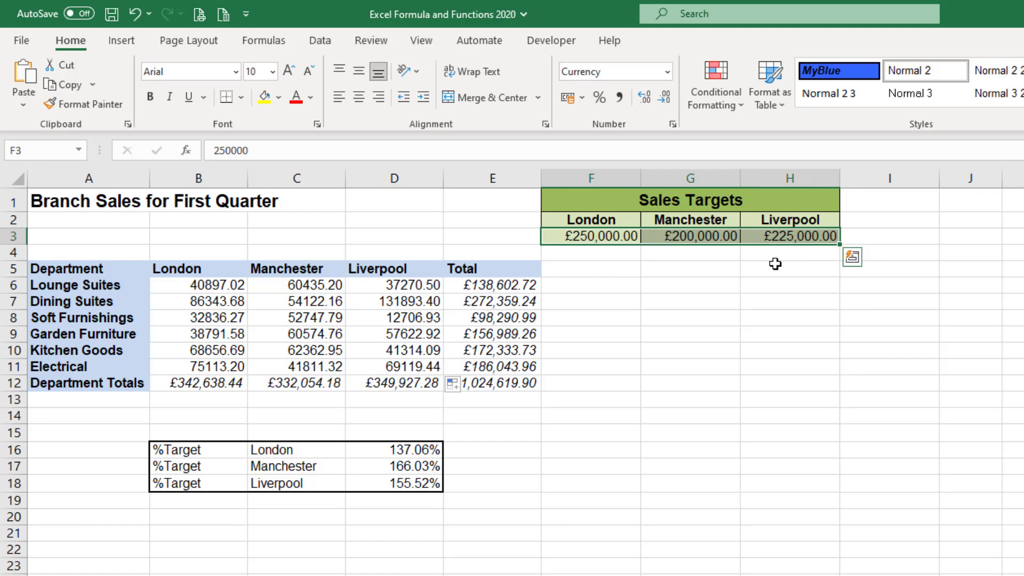
key(Delete)
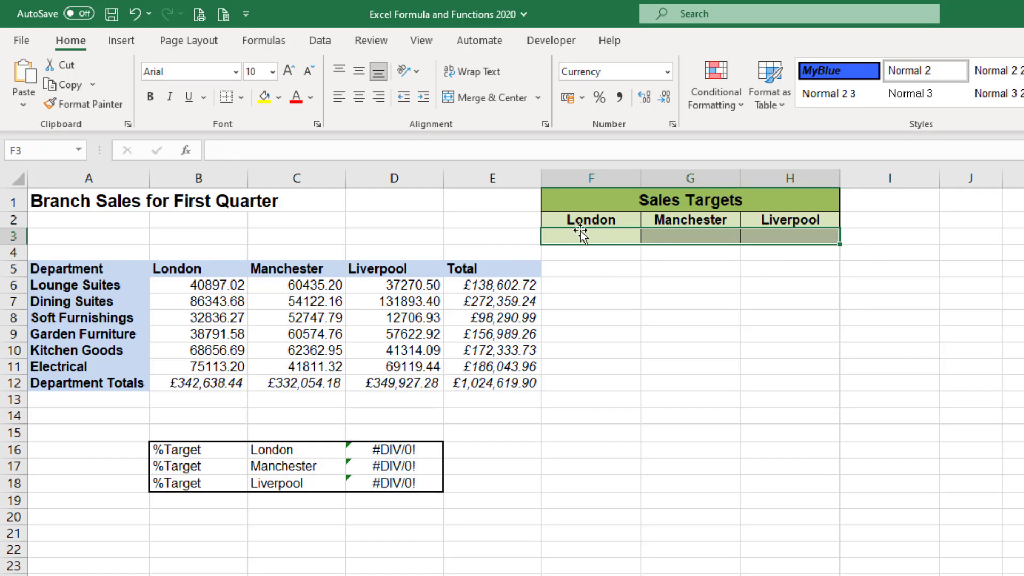
- Total London's sales target across the three monthly sheets in Summary cell F3 with =SUM(January:March!F3)
click(612, 237)
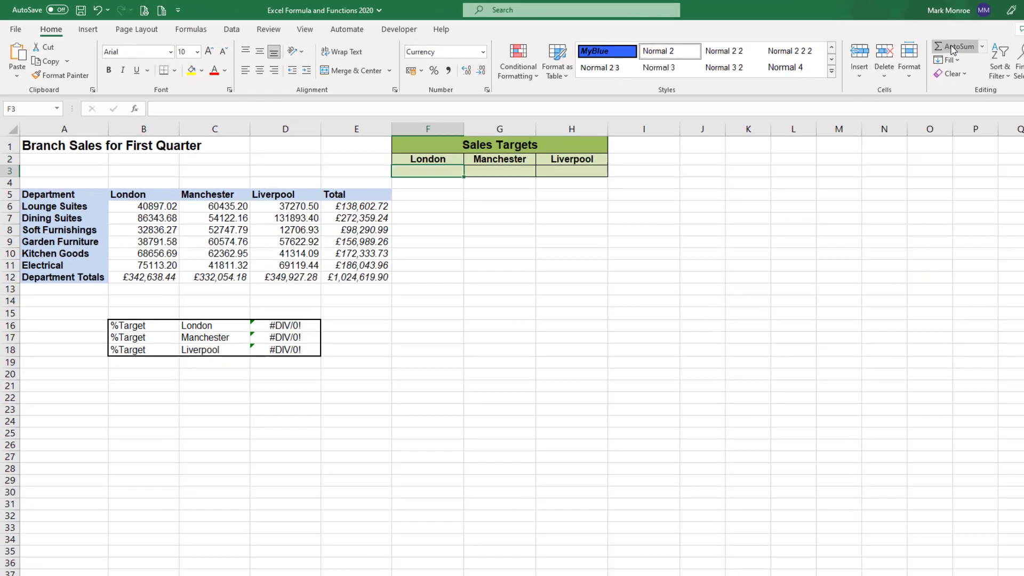
text(=SUM())
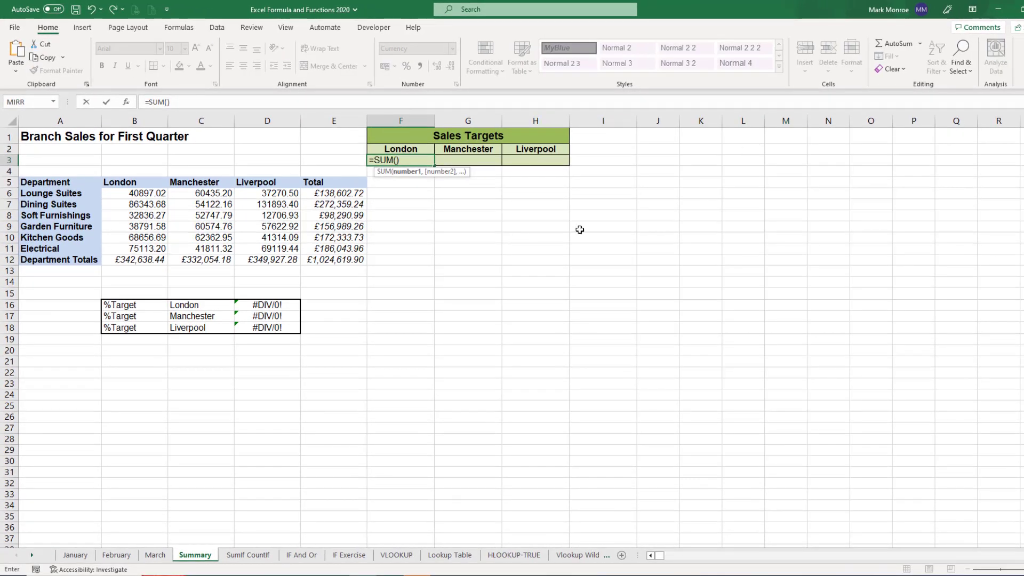
click(85, 560)
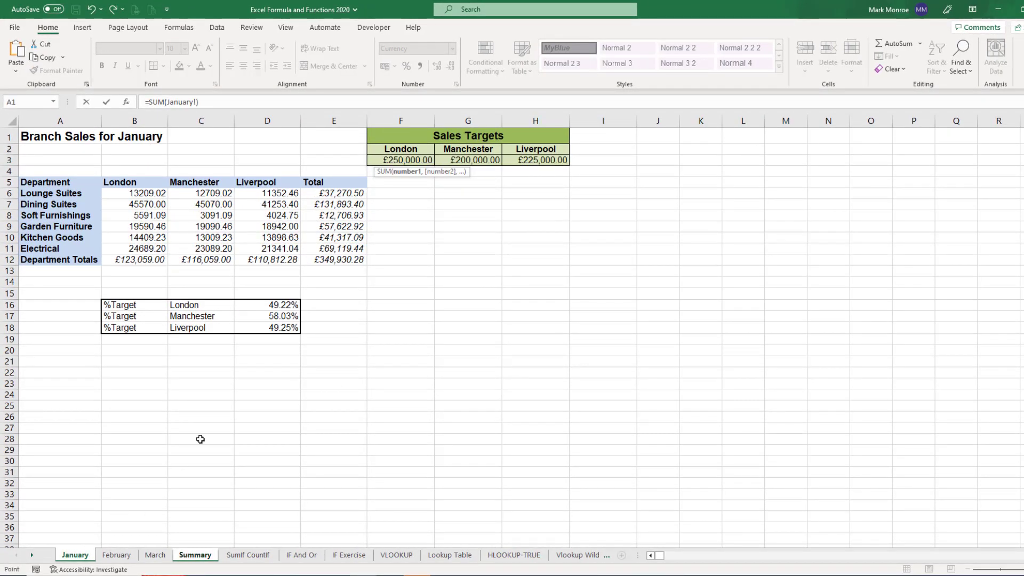
click(407, 160)
shift+click(155, 555)
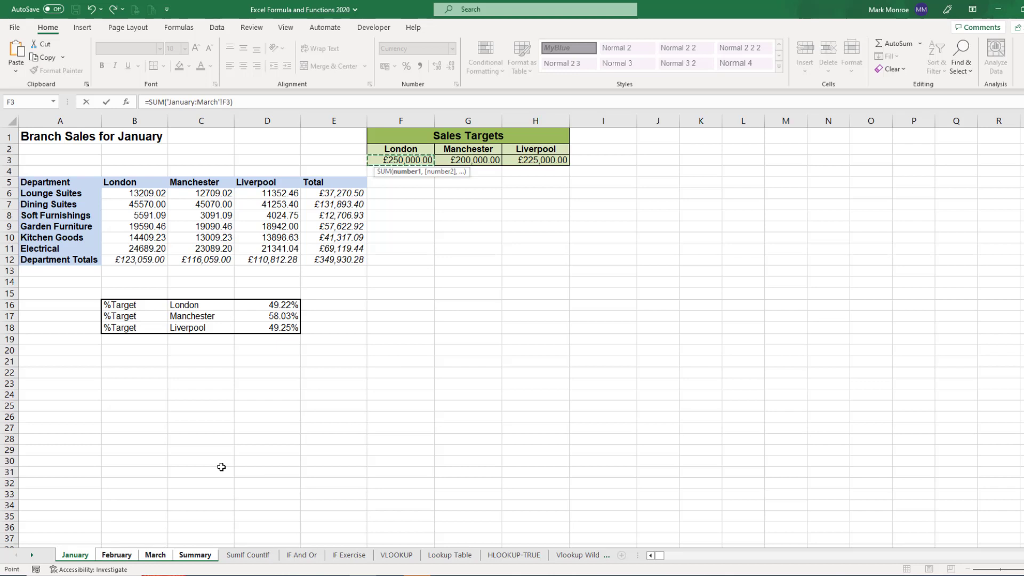
key(Return)
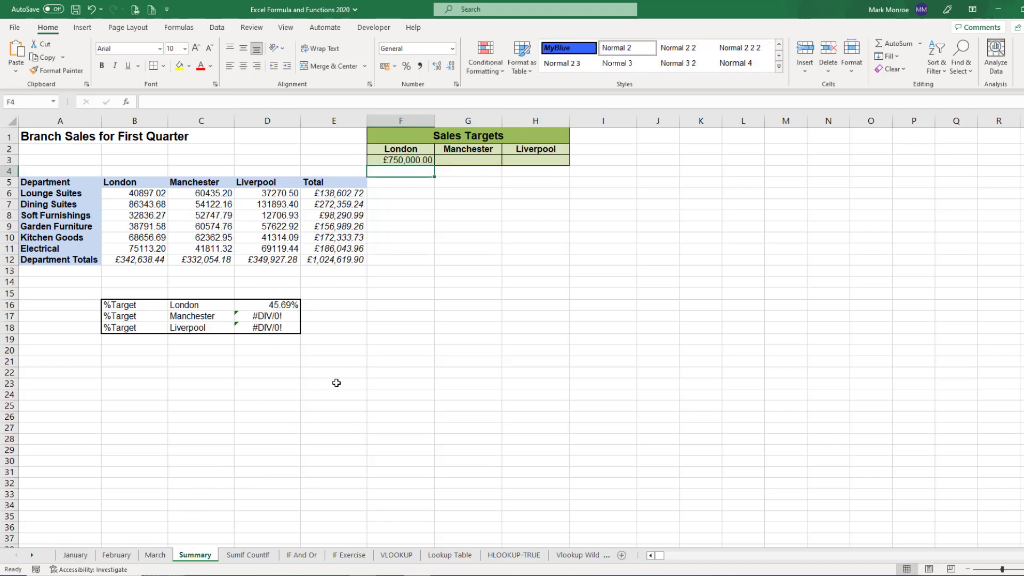
- Fill the London target formula from F3 across to Manchester and Liverpool in G3:H3 of the Summary sheet
click(415, 159)
drag(433, 167, 549, 167)
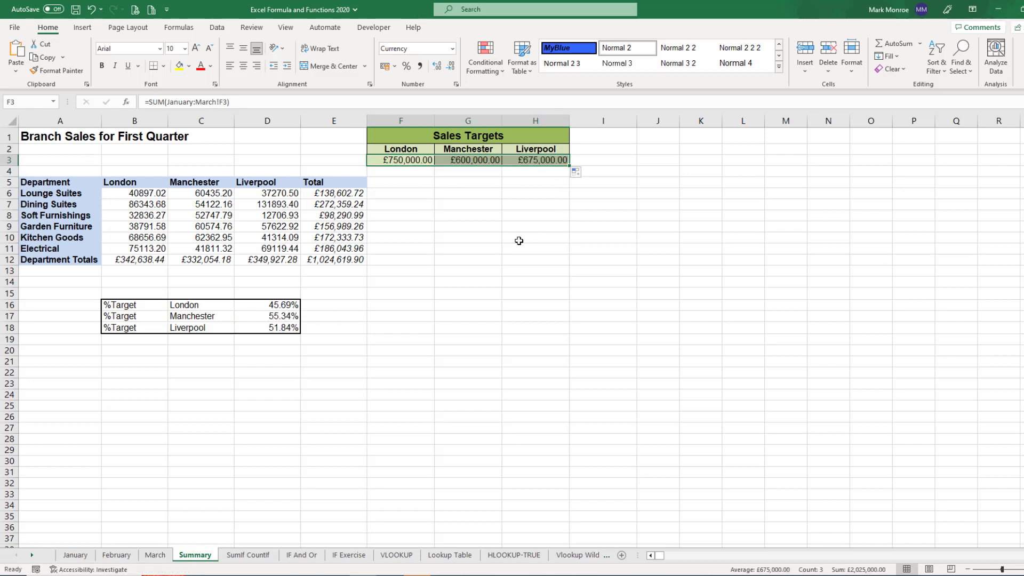
click(307, 369)
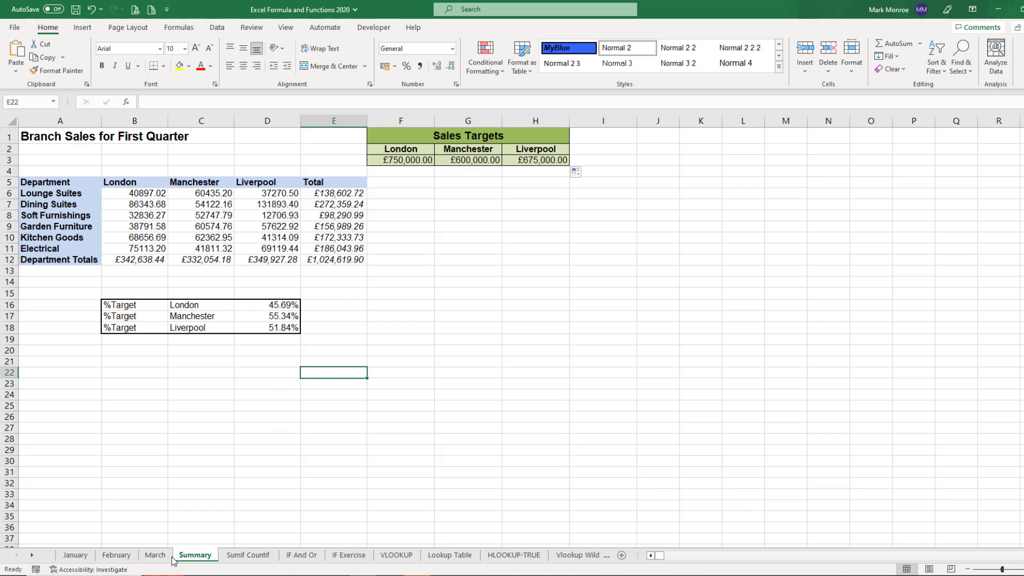
- Group the non-adjacent January, March, IF Exercise, VLOOKUP and HLOOKUP-TRUE sheets, and ungroup them by returning to the Summary sheet
click(76, 555)
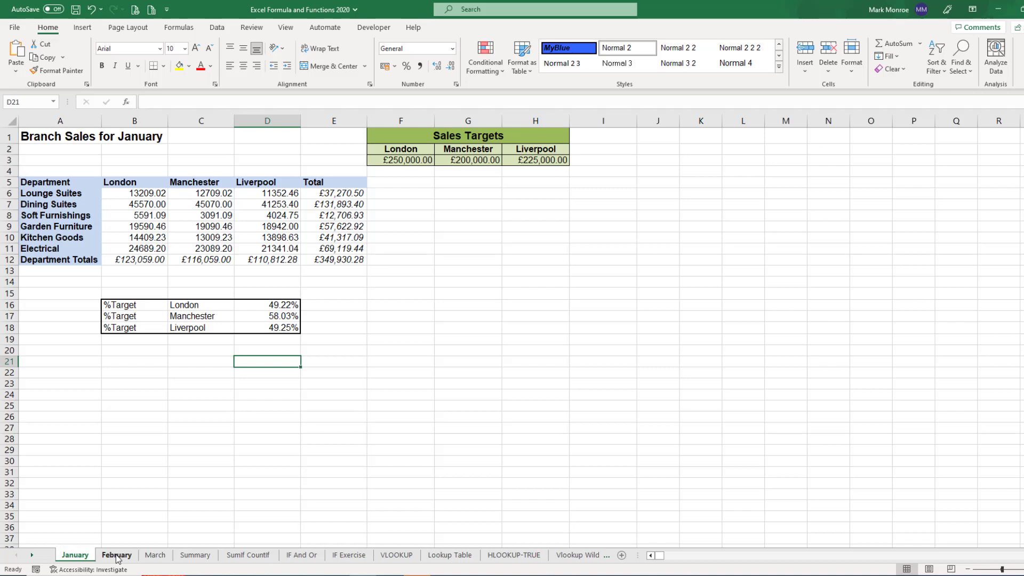
key(ctrl)
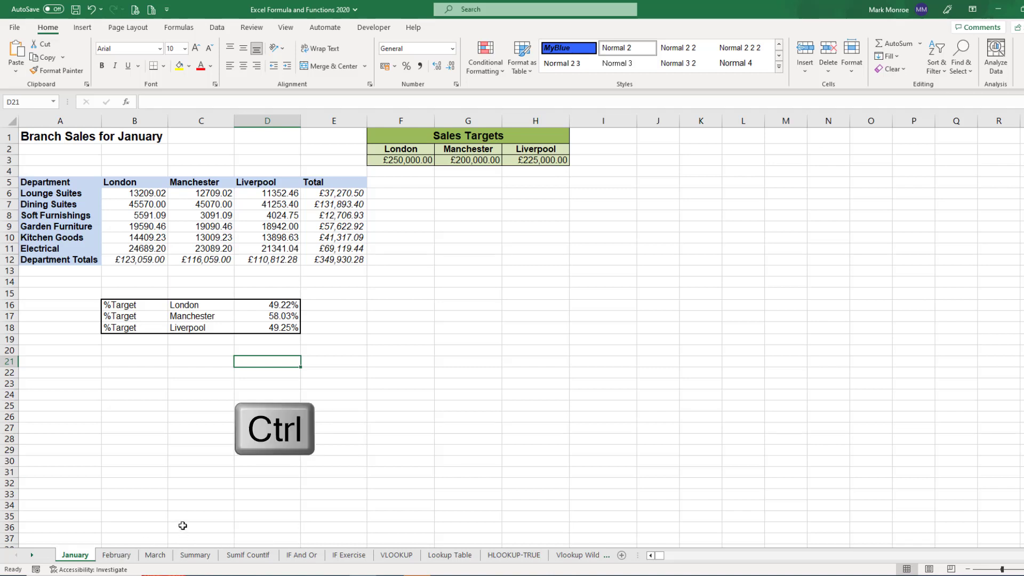
ctrl+click(157, 556)
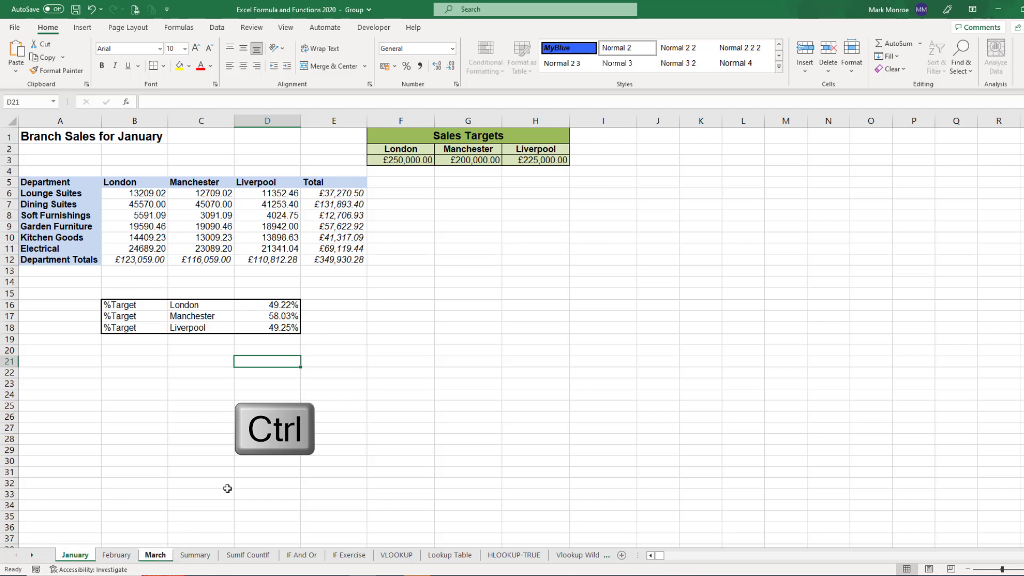
ctrl+click(344, 556)
ctrl+click(401, 557)
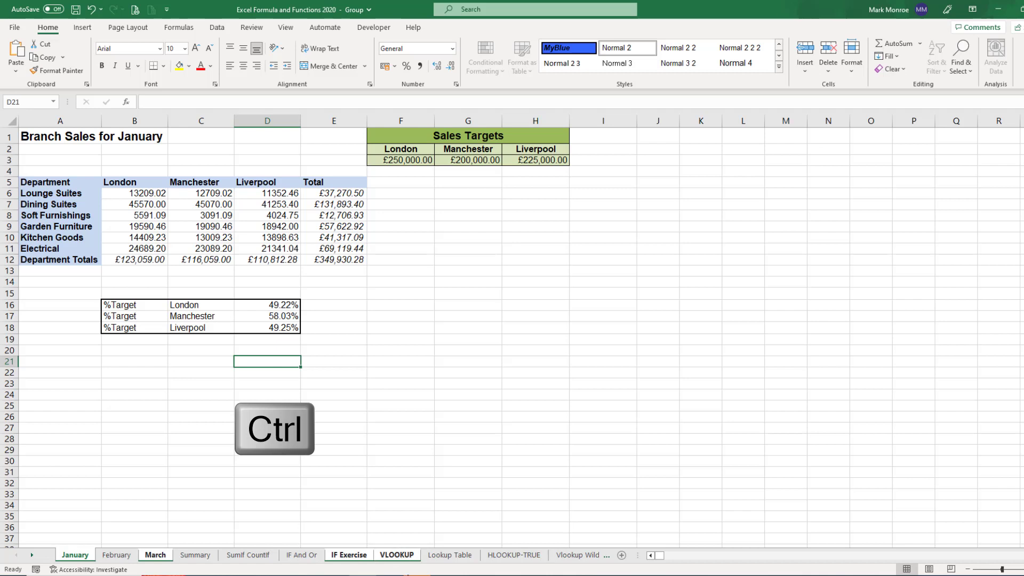
ctrl+click(513, 556)
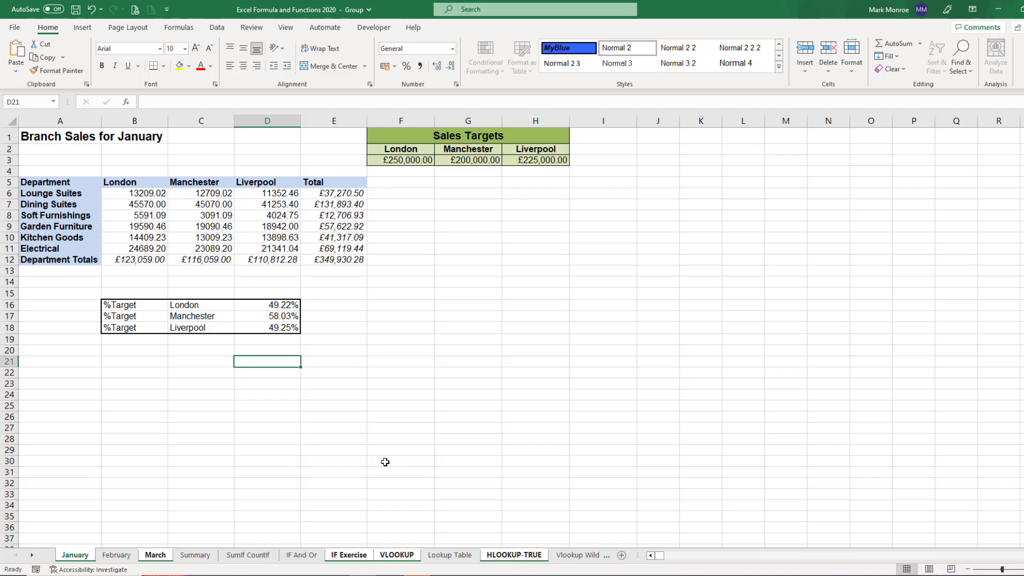
click(195, 555)
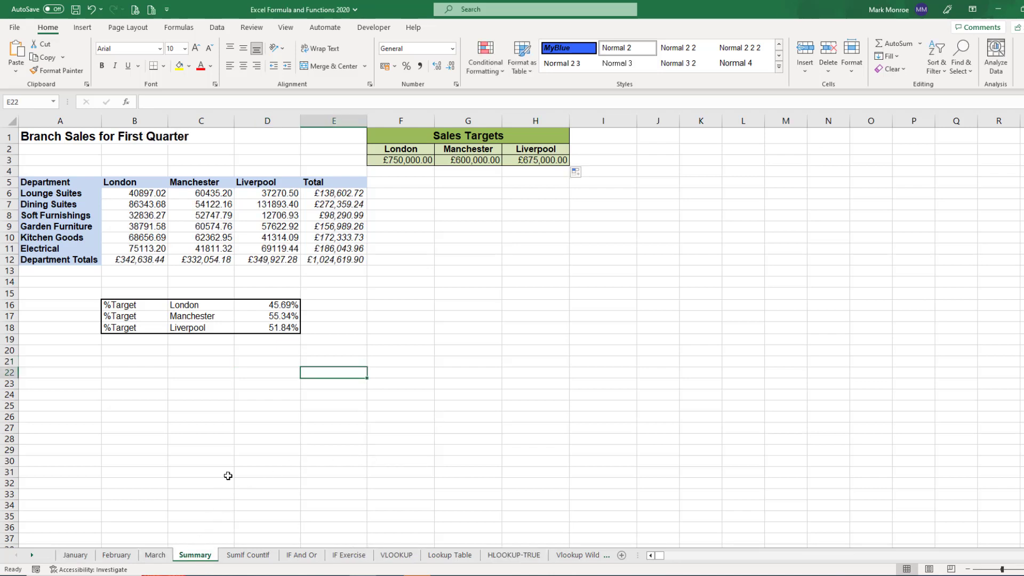